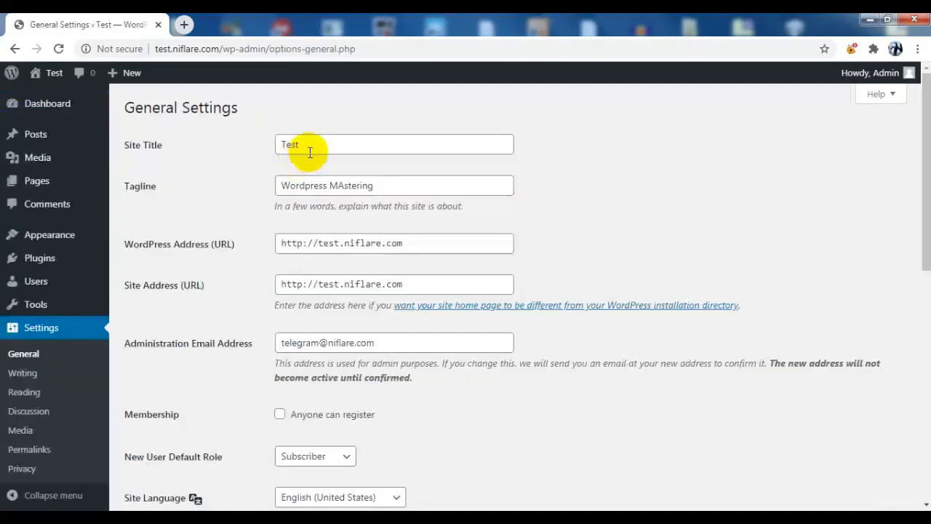
Replace the site title 'Test' with 'Wordpress Training' and edit the tagline to 'MAster Wordpress'
{"action": "left_click", "coordinate": [317, 144]}
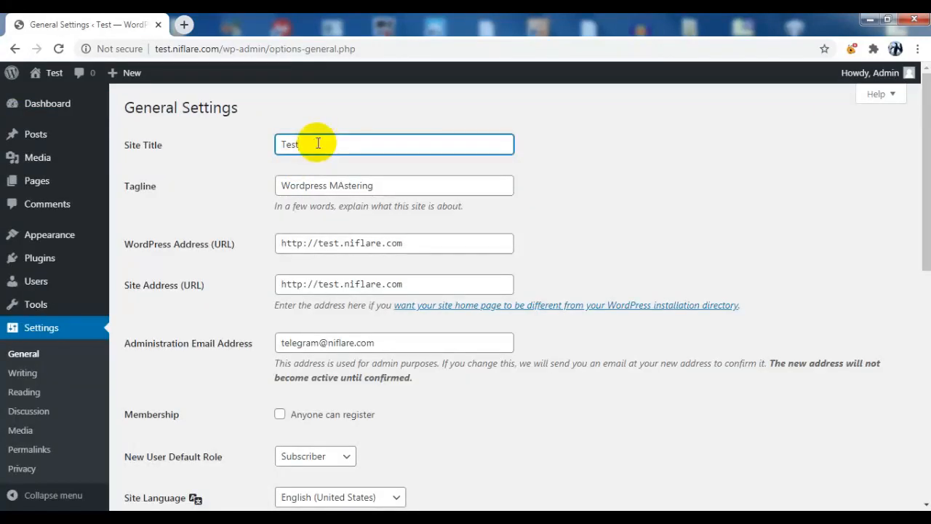
{"action": "left_click_drag", "start_coordinate": [318, 143], "coordinate": [273, 146]}
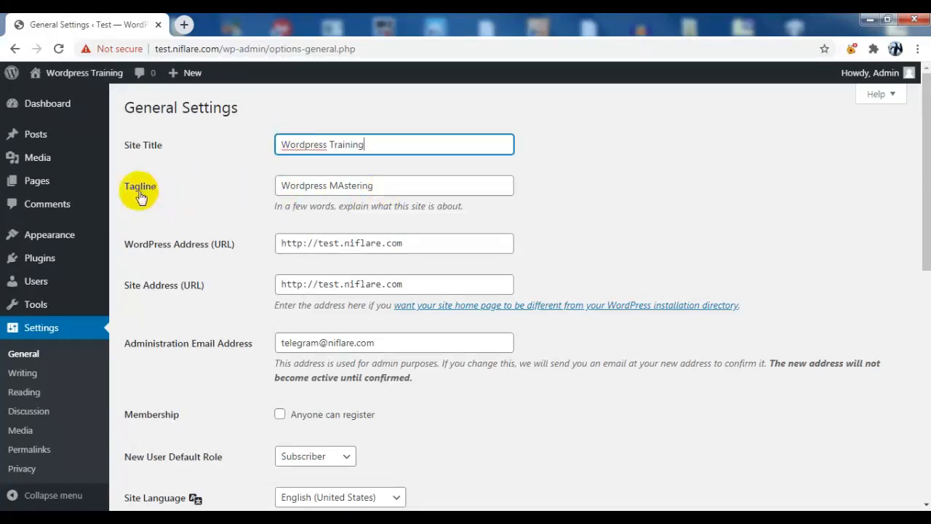
{"action": "left_click", "coordinate": [283, 188]}
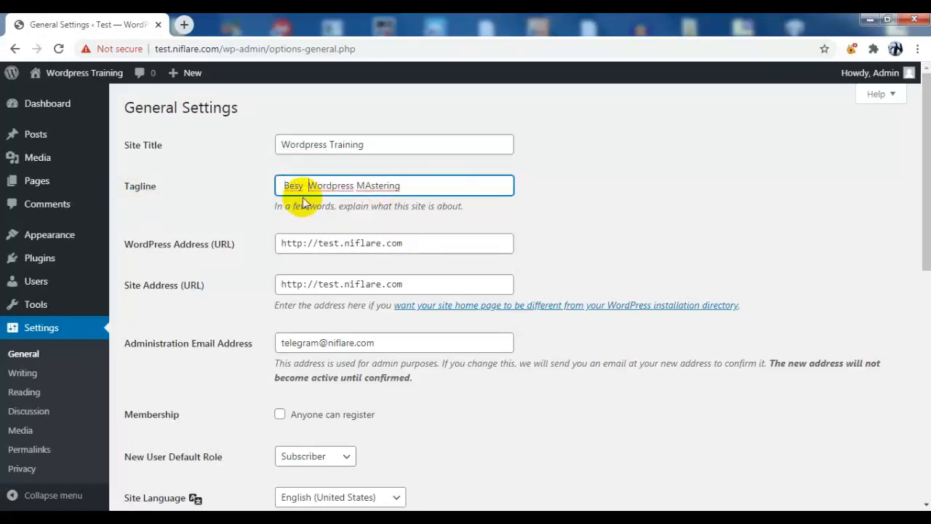
{"action": "type", "text": "Best"}
{"action": "left_click_drag", "start_coordinate": [303, 186], "coordinate": [250, 187]}
{"action": "type", "text": "MAster"}
{"action": "left_click_drag", "start_coordinate": [409, 186], "coordinate": [362, 185]}
{"action": "key", "text": "BackSpace"}
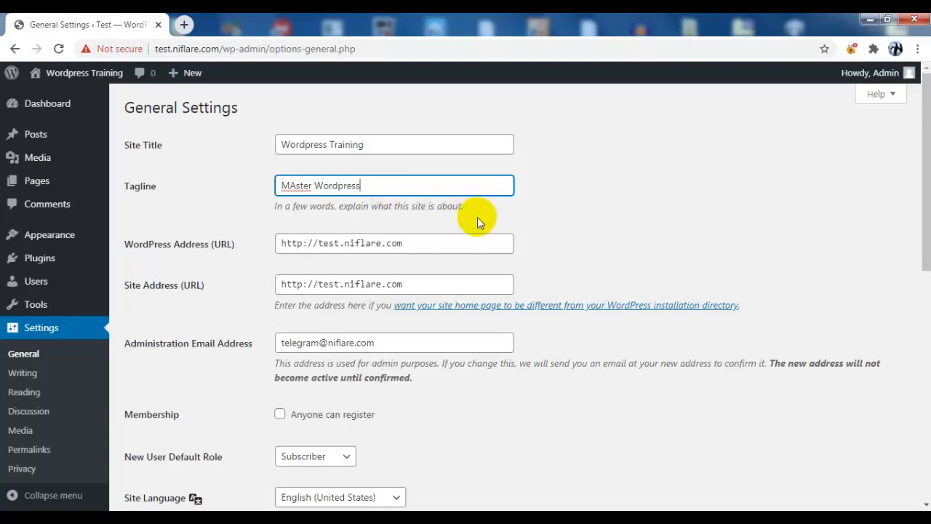
{"action": "left_click", "coordinate": [415, 219]}
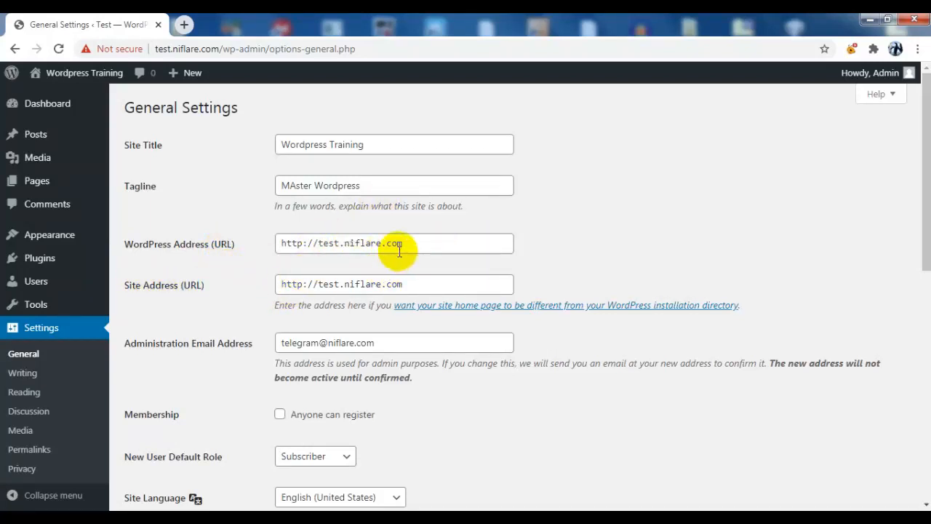
{"action": "left_click", "coordinate": [428, 247]}
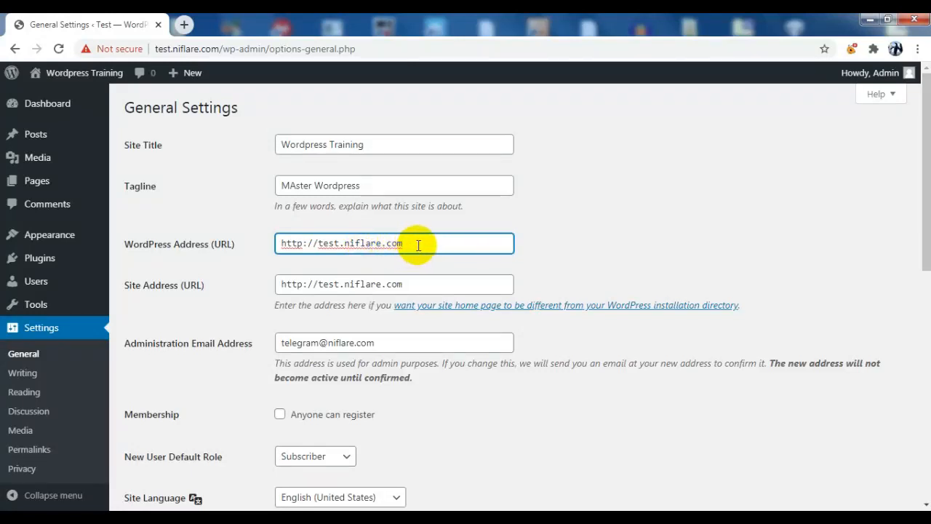
{"action": "left_click_drag", "start_coordinate": [419, 244], "coordinate": [283, 243]}
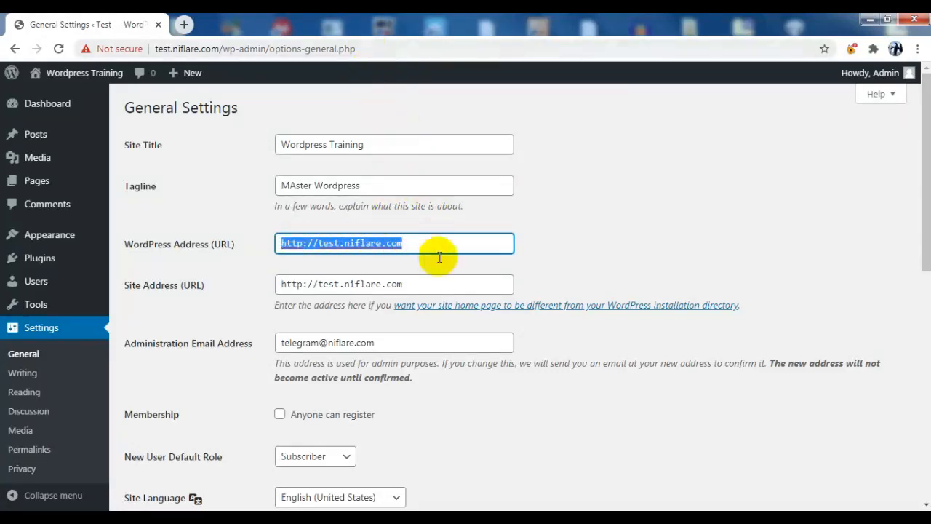
{"action": "left_click", "coordinate": [350, 285]}
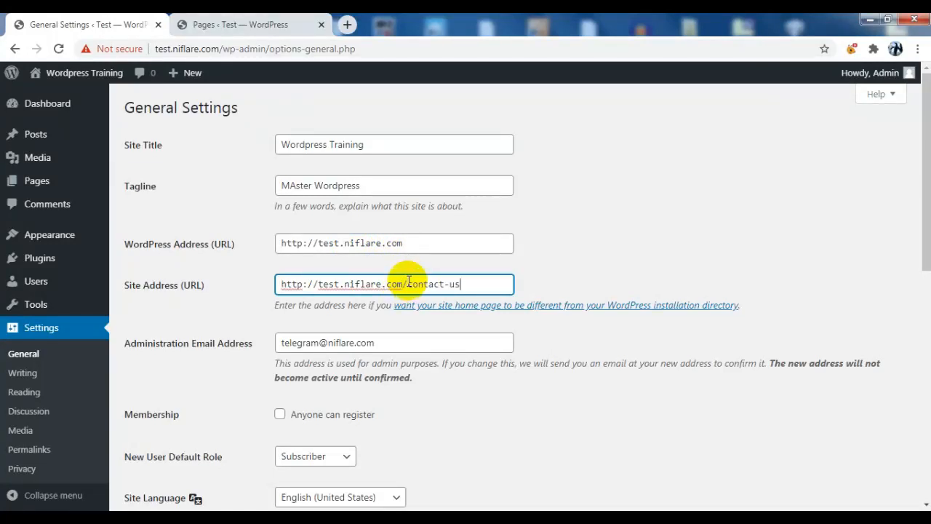
{"action": "left_click", "coordinate": [631, 164]}
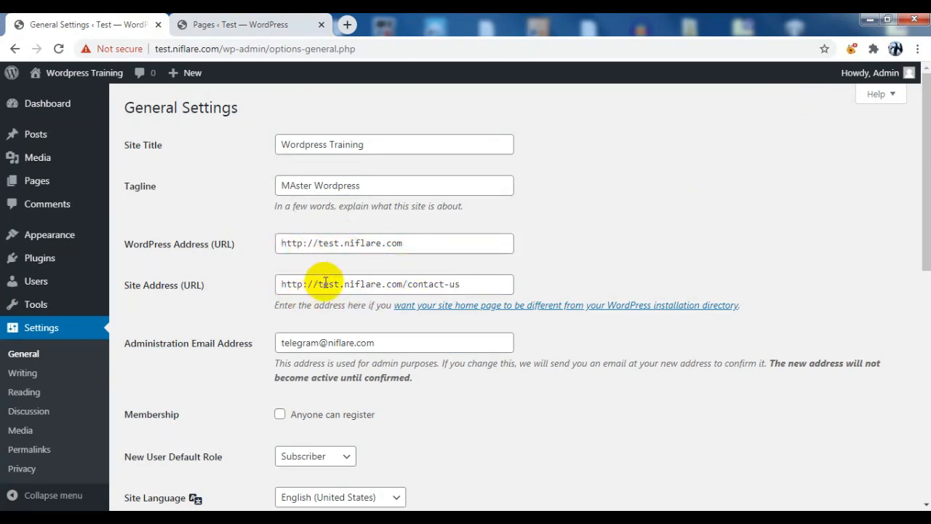
Enable 'Anyone can register' with Subscriber as the default role and save the general settings
{"action": "scroll", "coordinate": [412, 293], "scroll_direction": "down", "scroll_amount": 1}
{"action": "left_click_drag", "start_coordinate": [396, 276], "coordinate": [247, 251]}
{"action": "left_click", "coordinate": [246, 251]}
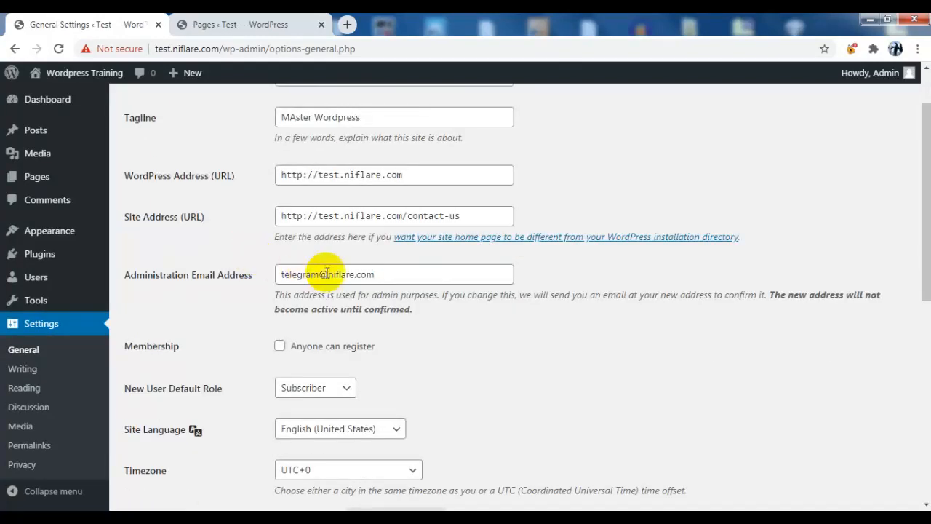
{"action": "left_click_drag", "start_coordinate": [386, 273], "coordinate": [270, 277]}
{"action": "left_click", "coordinate": [395, 305]}
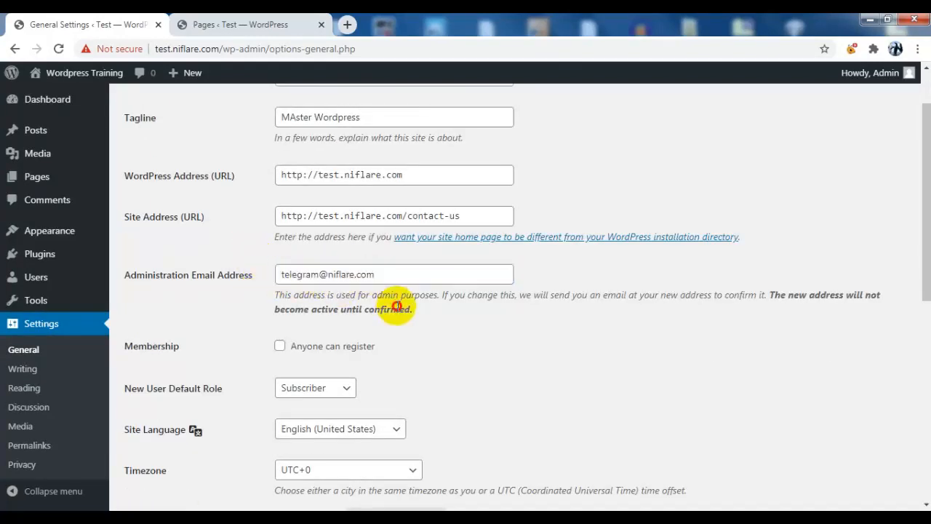
{"action": "scroll", "coordinate": [189, 276], "scroll_direction": "down", "scroll_amount": 1}
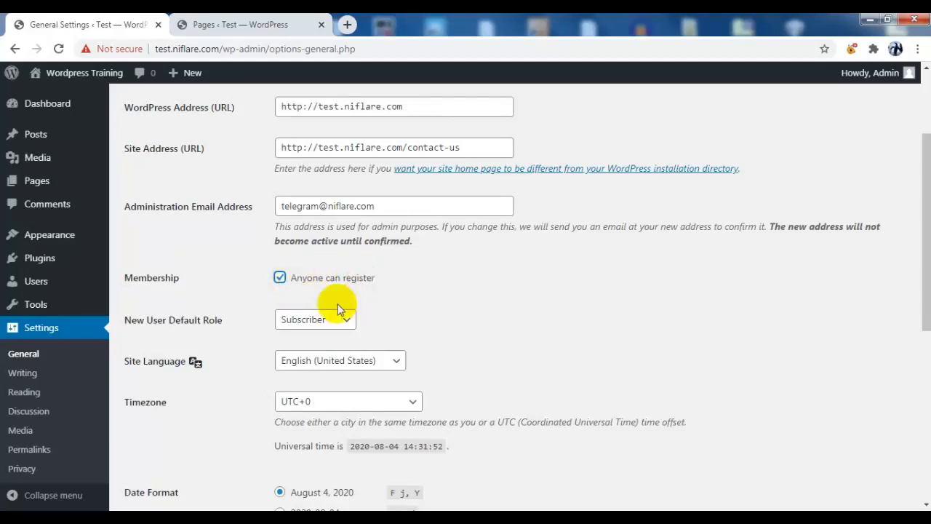
{"action": "left_click", "coordinate": [280, 279]}
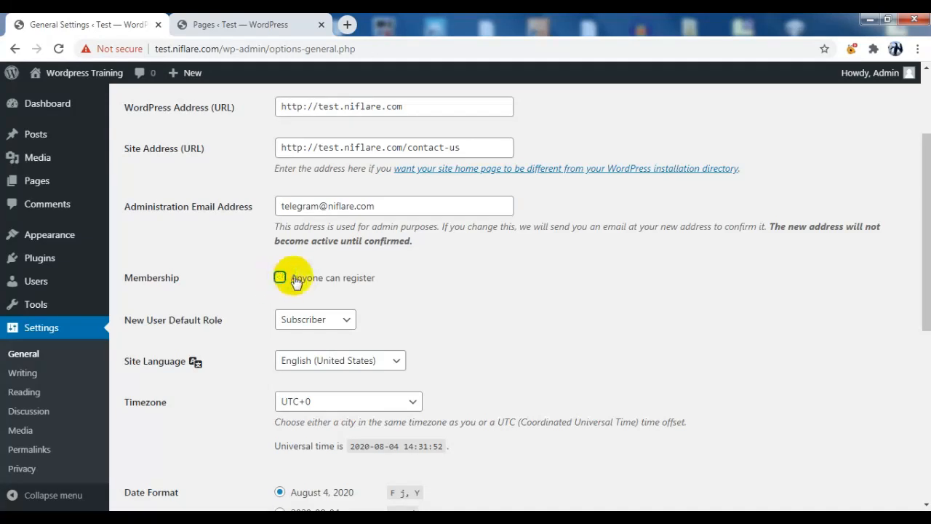
{"action": "scroll", "coordinate": [339, 266], "scroll_direction": "down", "scroll_amount": 2}
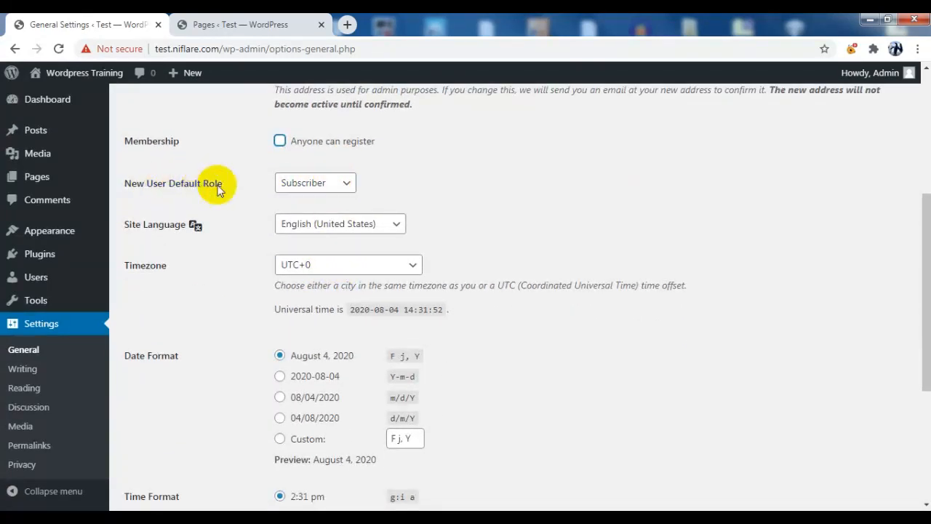
{"action": "scroll", "coordinate": [342, 179], "scroll_direction": "up", "scroll_amount": 2}
{"action": "left_click", "coordinate": [331, 279]}
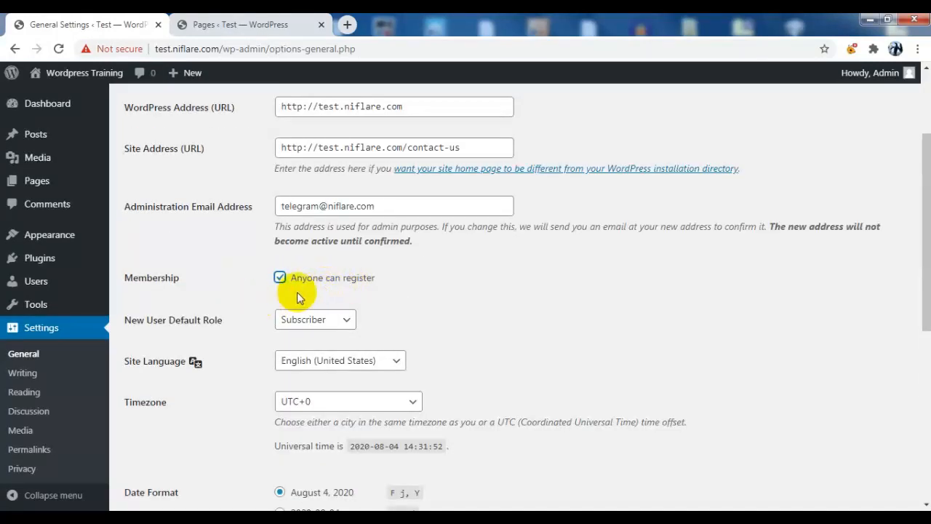
{"action": "left_click", "coordinate": [229, 327]}
{"action": "left_click", "coordinate": [322, 320]}
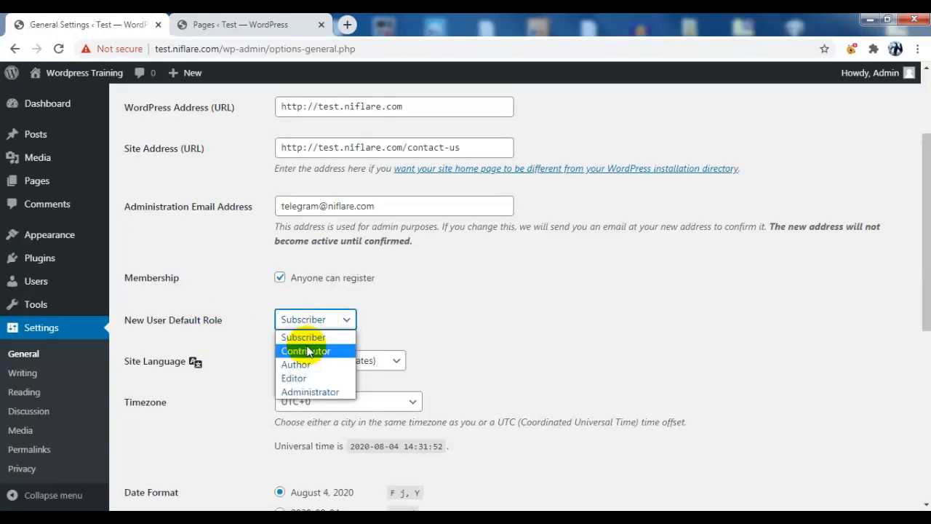
{"action": "left_click", "coordinate": [319, 333]}
{"action": "scroll", "coordinate": [437, 277], "scroll_direction": "down", "scroll_amount": 3}
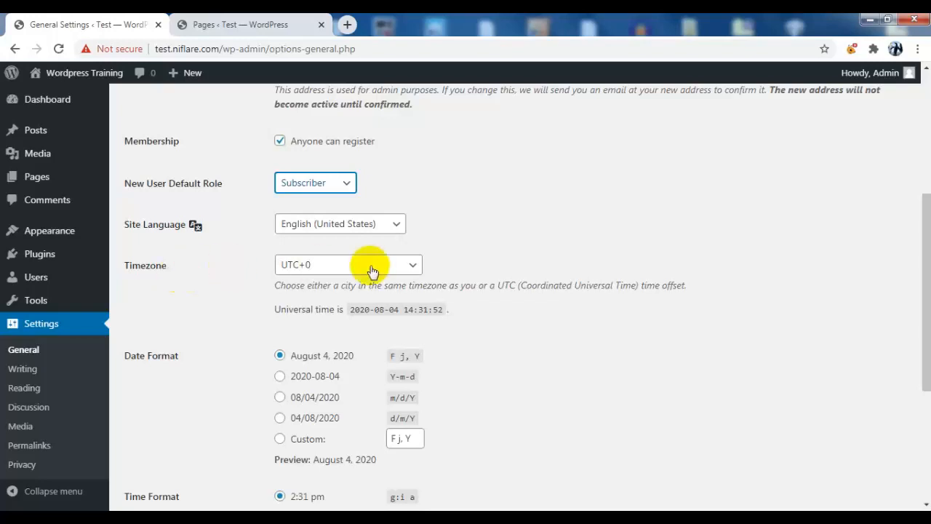
{"action": "scroll", "coordinate": [294, 240], "scroll_direction": "down", "scroll_amount": 3}
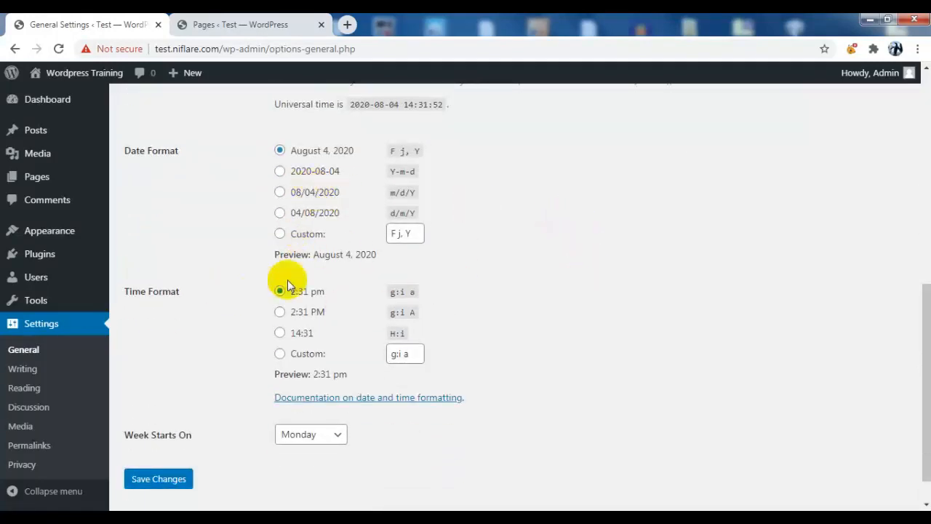
{"action": "left_click", "coordinate": [181, 480]}
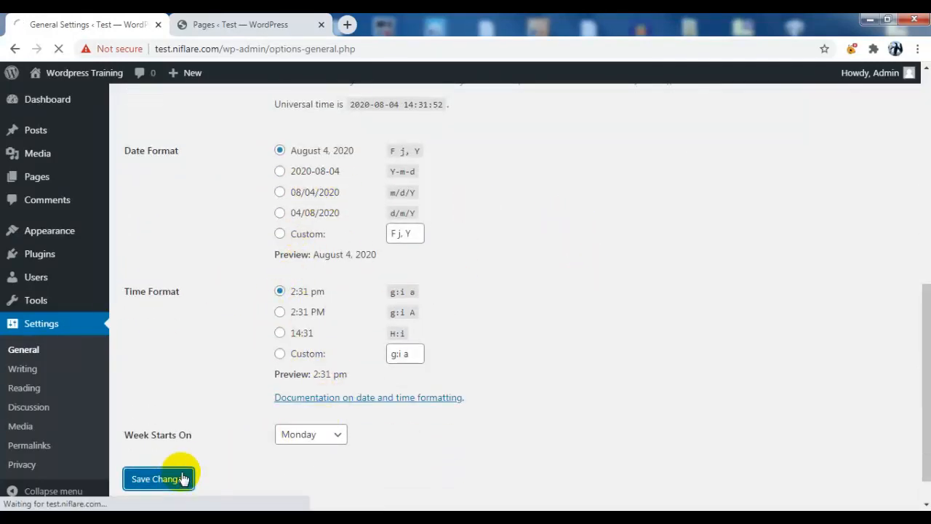
Open the live site in a new browser tab from the Visit Site link
{"action": "mouse_move", "coordinate": [72, 74]}
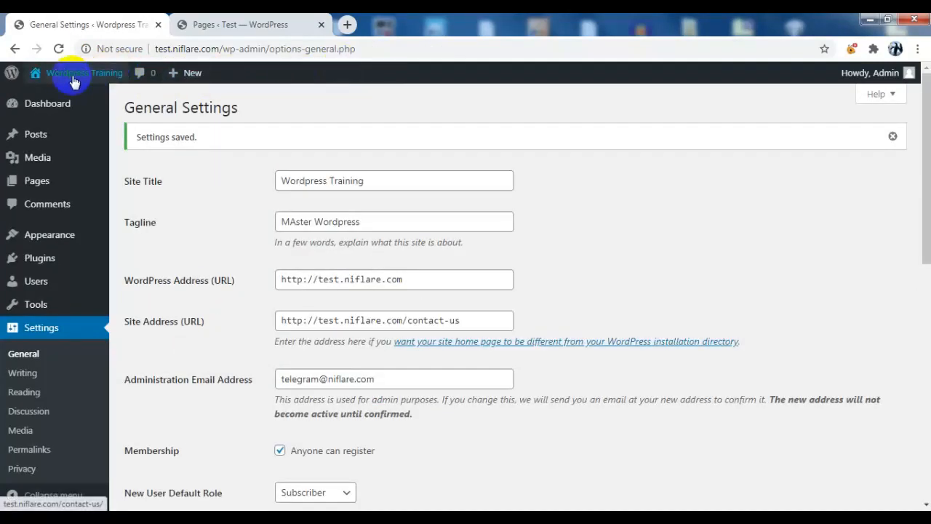
{"action": "right_click", "coordinate": [57, 99]}
{"action": "left_click", "coordinate": [82, 105]}
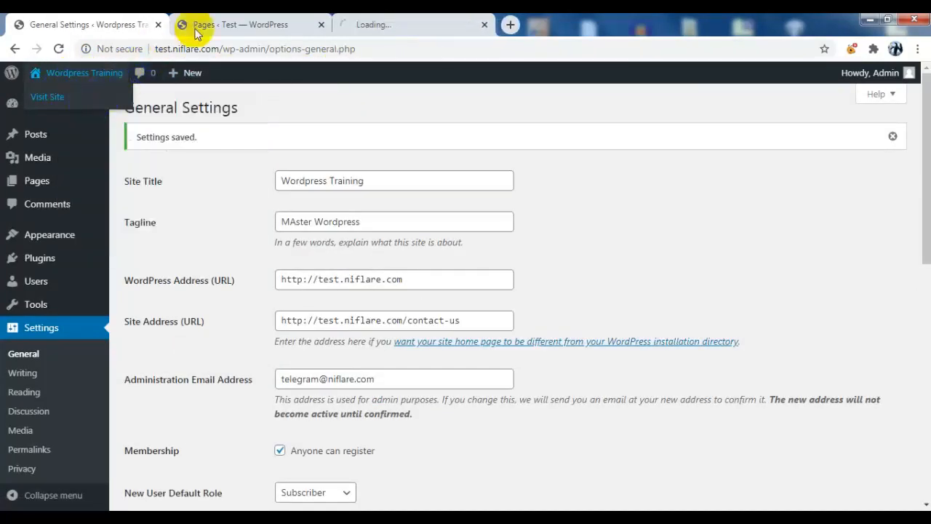
Compare the live site's title 'Wordpress Training' and tagline 'MAster Wordpress' against General Settings
{"action": "left_click", "coordinate": [321, 25]}
{"action": "left_click", "coordinate": [250, 25]}
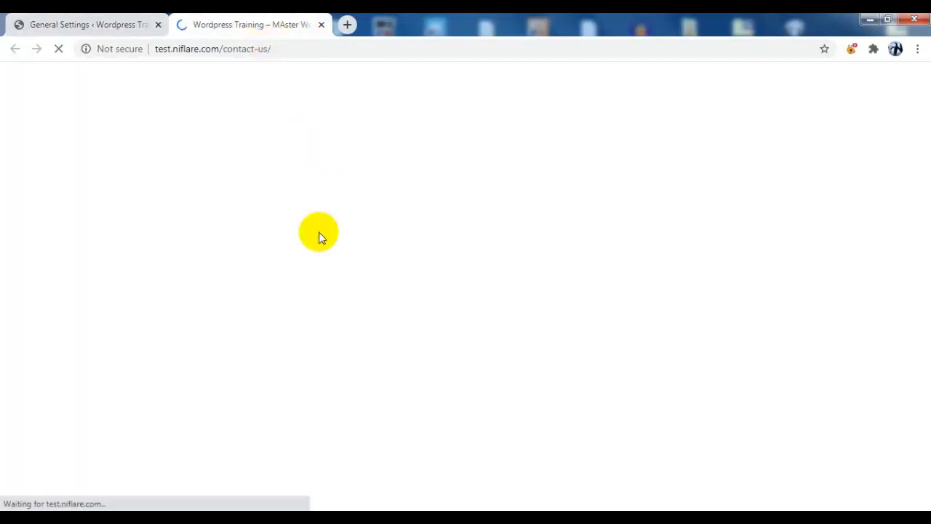
{"action": "scroll", "coordinate": [329, 211], "scroll_direction": "down", "scroll_amount": 1}
{"action": "scroll", "coordinate": [327, 221], "scroll_direction": "up", "scroll_amount": 1}
{"action": "left_click_drag", "start_coordinate": [131, 142], "coordinate": [267, 146]}
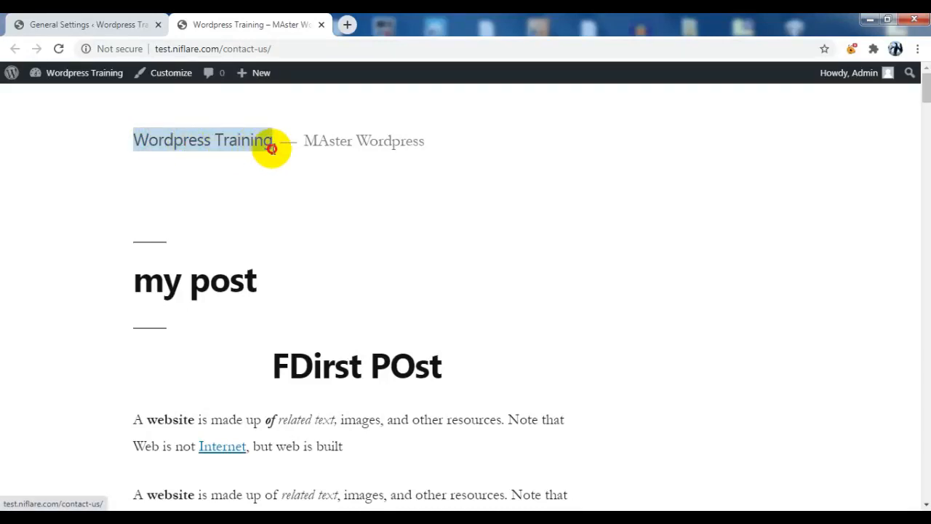
{"action": "left_click", "coordinate": [95, 23]}
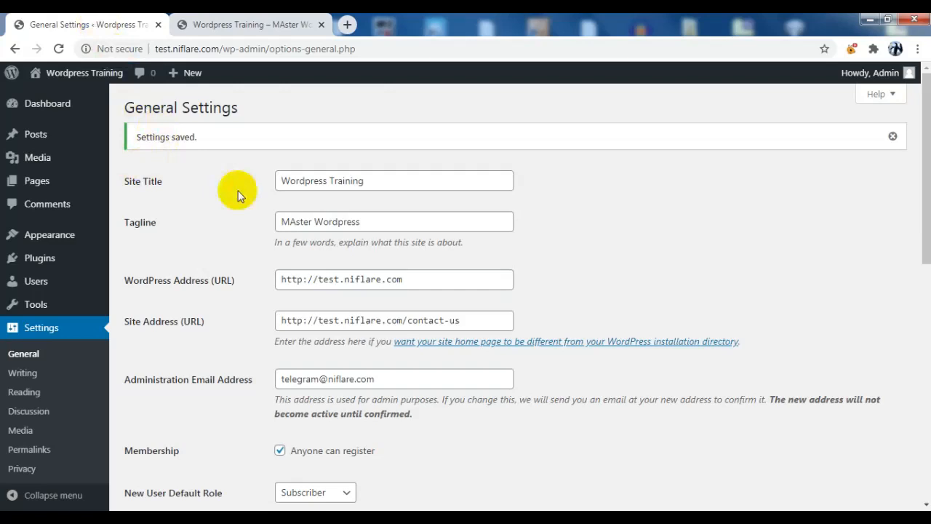
{"action": "left_click", "coordinate": [258, 28]}
{"action": "left_click_drag", "start_coordinate": [304, 140], "coordinate": [426, 142]}
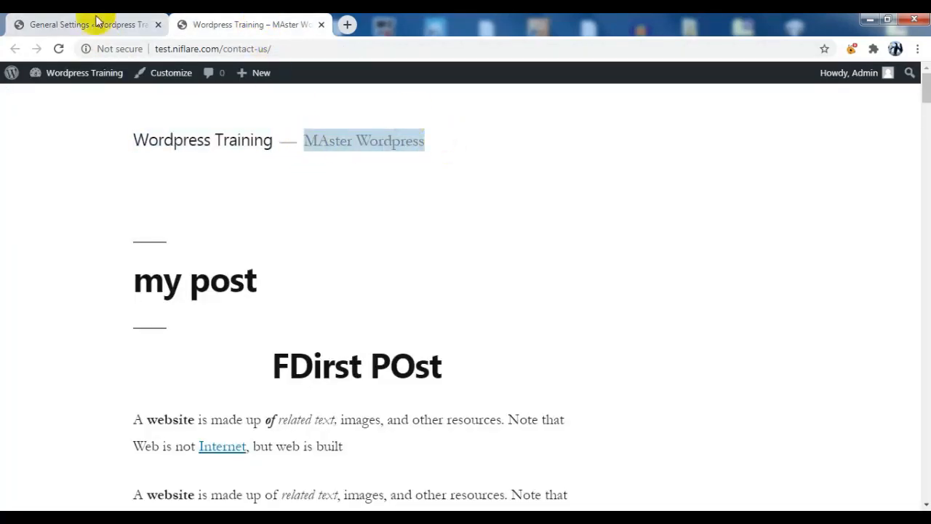
{"action": "left_click", "coordinate": [30, 21]}
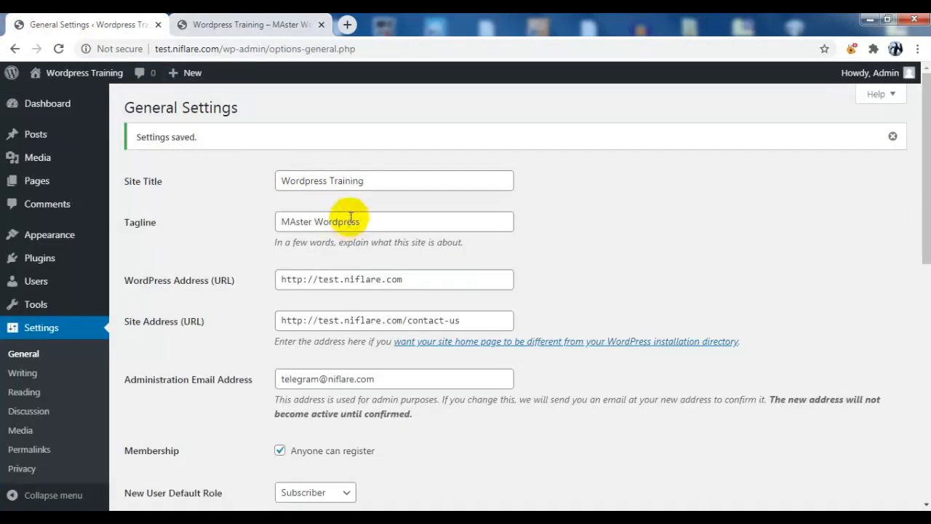
{"action": "left_click", "coordinate": [233, 24]}
{"action": "left_click", "coordinate": [222, 140]}
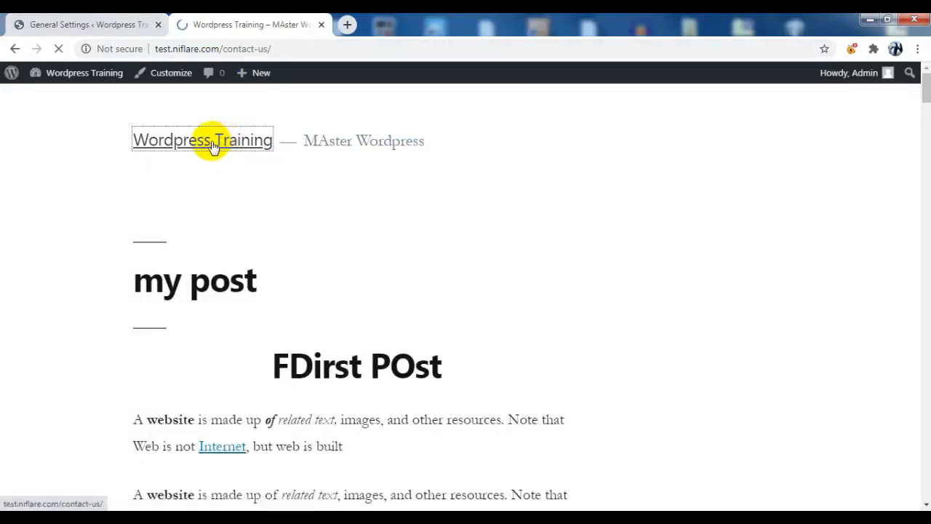
Confirm the live site's address ends in /contact-us, then return to General Settings
{"action": "left_click", "coordinate": [284, 47]}
{"action": "left_click_drag", "start_coordinate": [283, 47], "coordinate": [160, 52]}
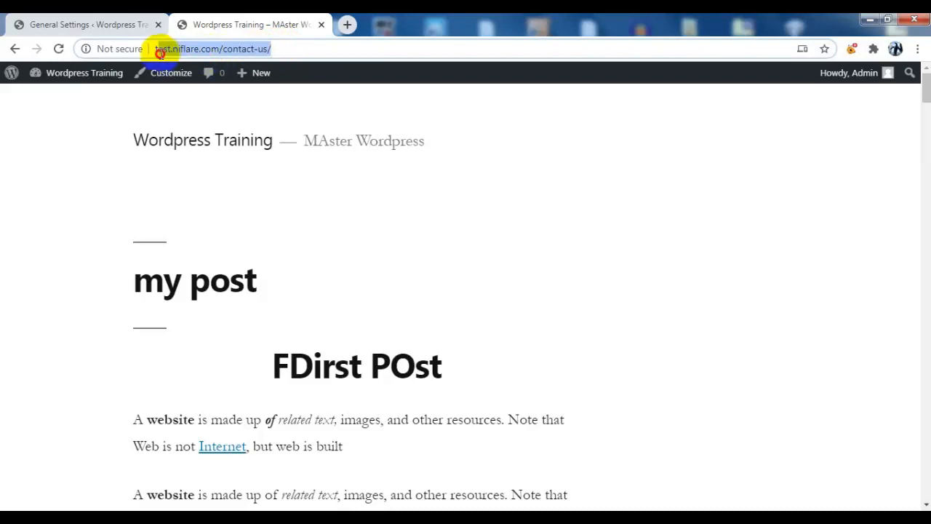
{"action": "left_click", "coordinate": [83, 23]}
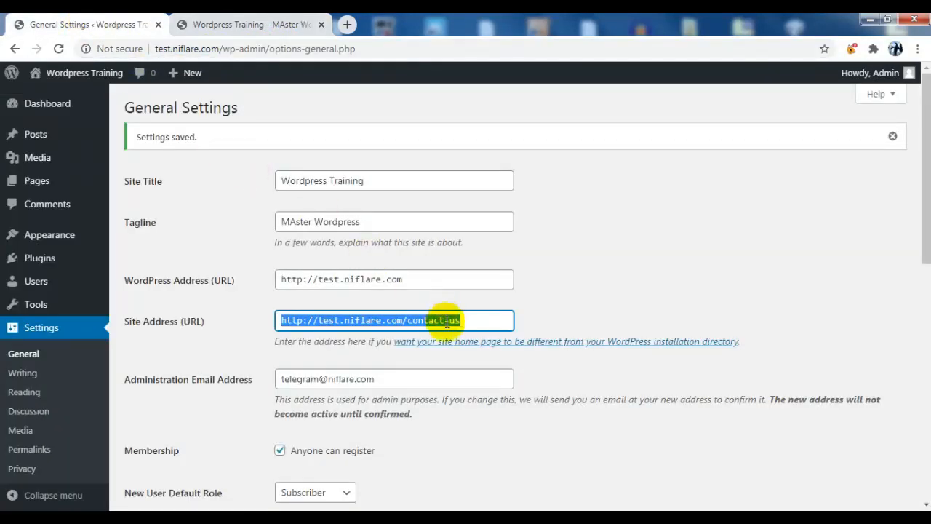
{"action": "left_click", "coordinate": [465, 321]}
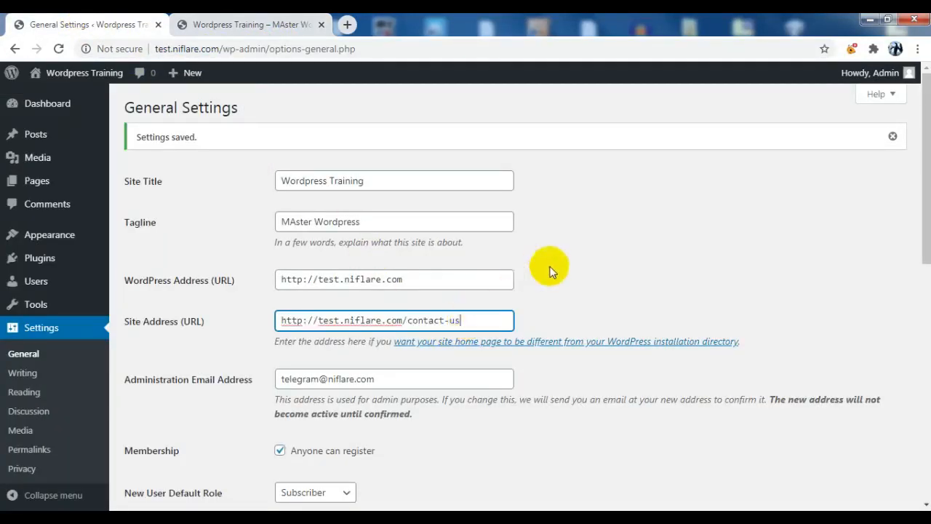
{"action": "scroll", "coordinate": [202, 255], "scroll_direction": "down", "scroll_amount": 2}
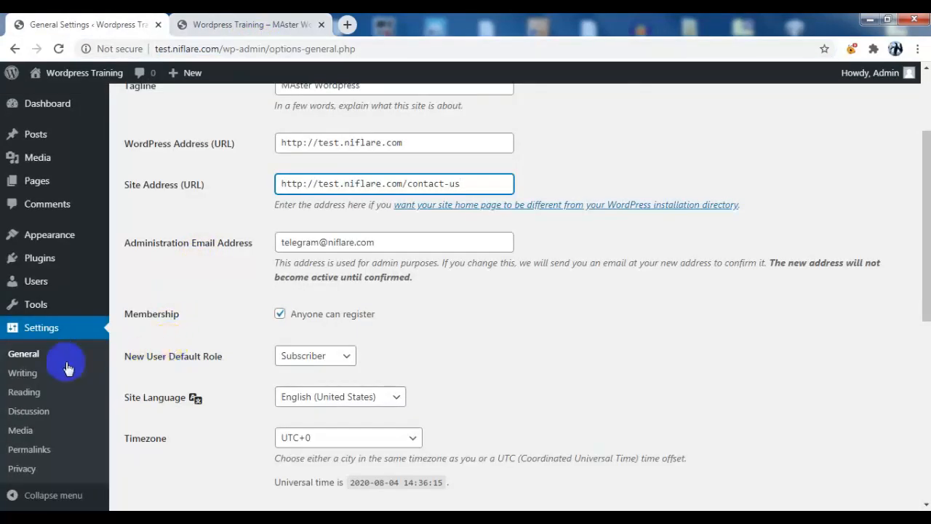
Go to Settings > Writing in the admin sidebar
{"action": "left_click", "coordinate": [31, 374]}
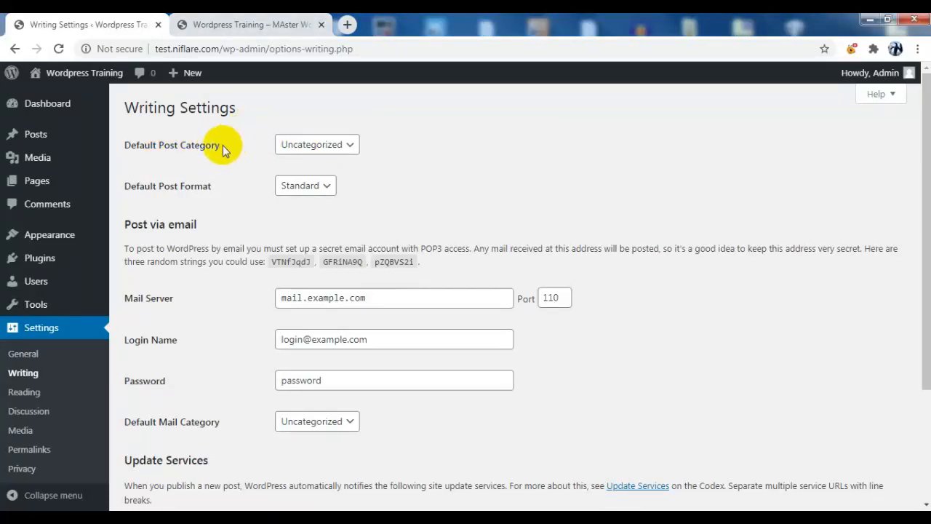
{"action": "left_click", "coordinate": [315, 146]}
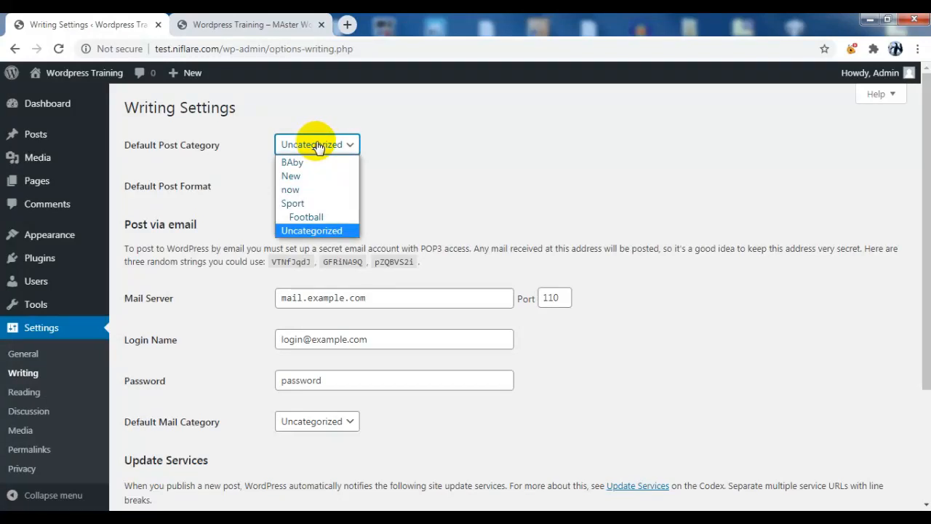
{"action": "left_click", "coordinate": [334, 231]}
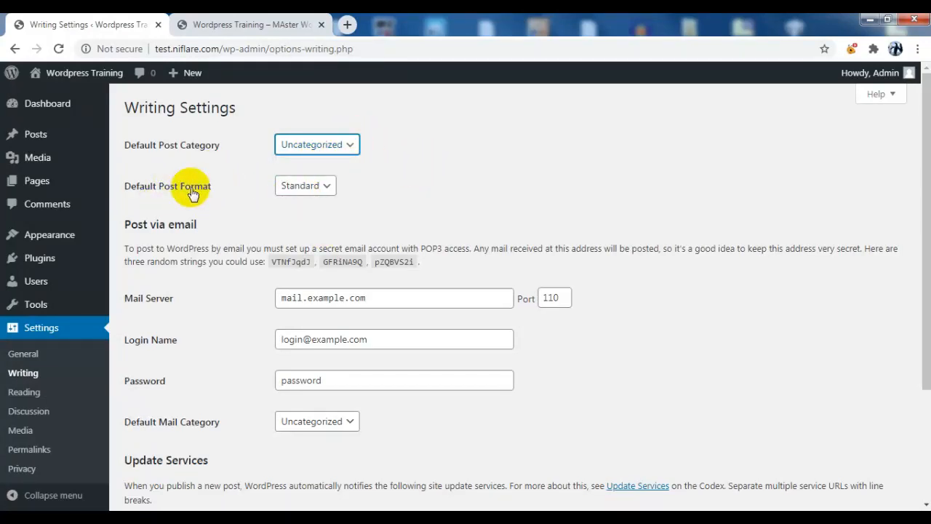
{"action": "left_click", "coordinate": [302, 185]}
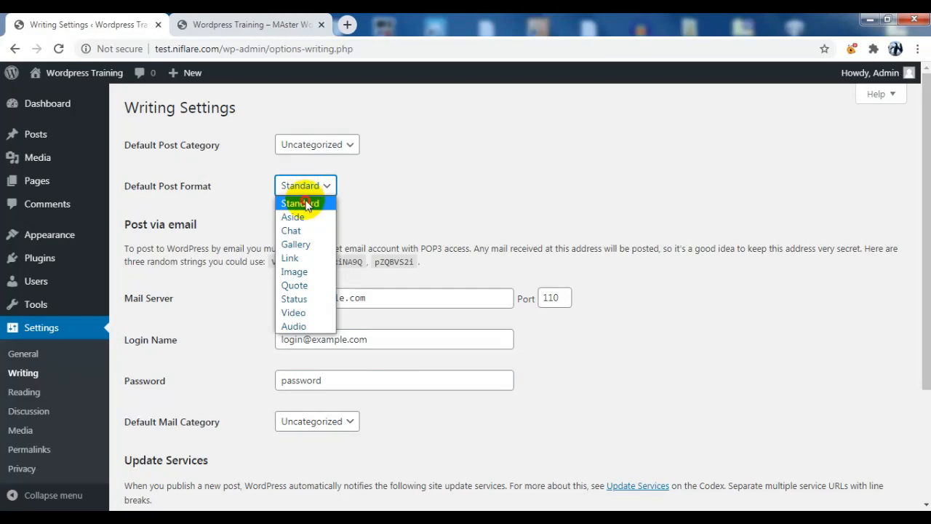
{"action": "left_click", "coordinate": [306, 205]}
{"action": "left_click", "coordinate": [326, 188]}
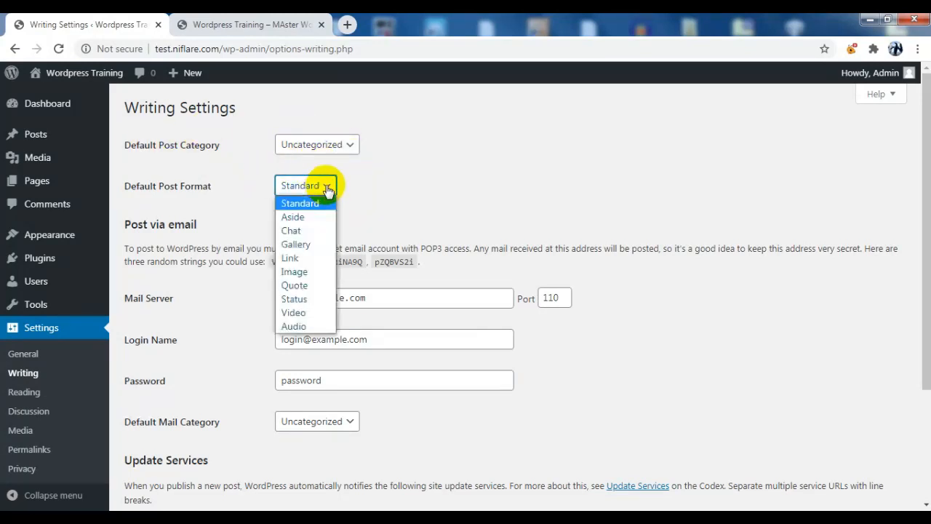
{"action": "left_click", "coordinate": [371, 176]}
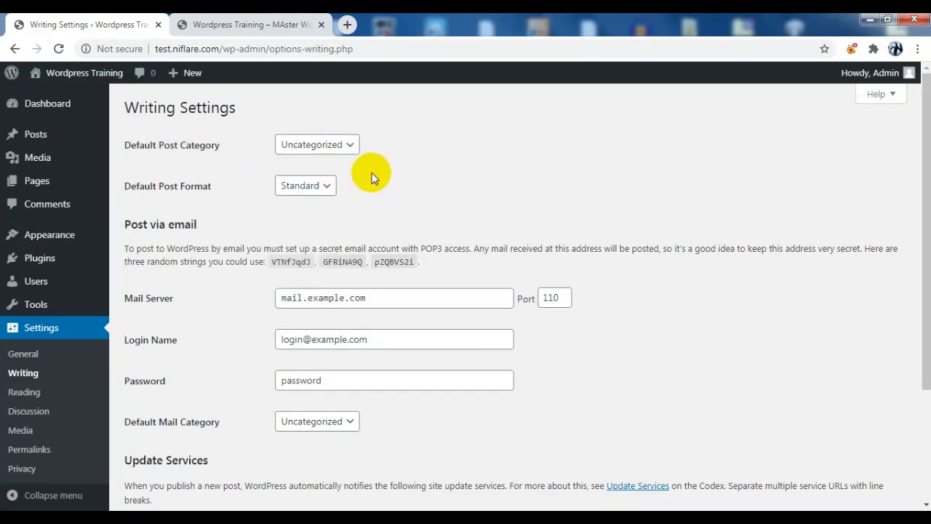
{"action": "left_click", "coordinate": [318, 187]}
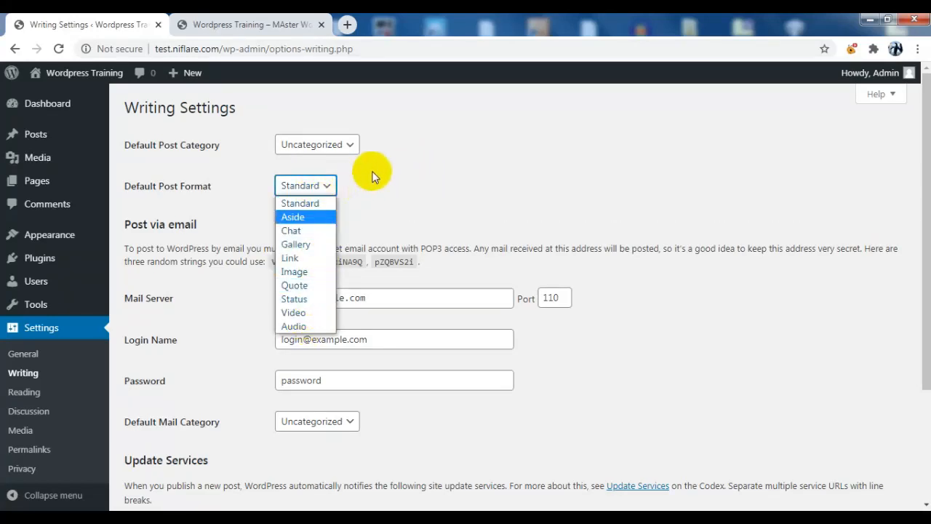
{"action": "left_click", "coordinate": [371, 176]}
{"action": "left_click", "coordinate": [306, 185]}
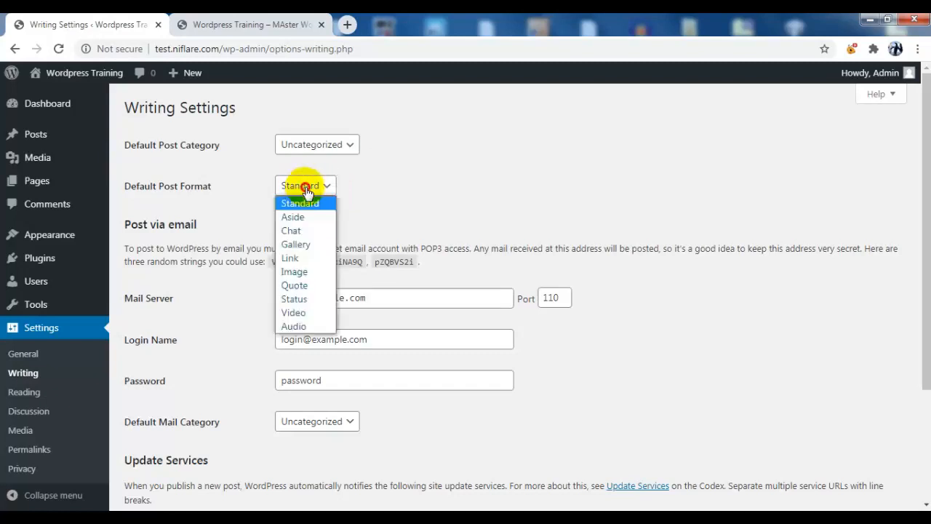
{"action": "left_click", "coordinate": [359, 175]}
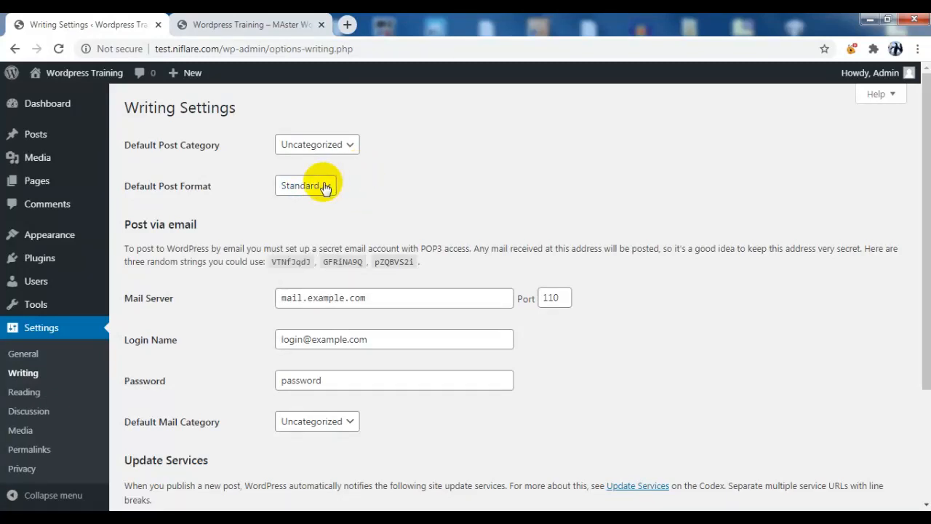
{"action": "left_click", "coordinate": [327, 188]}
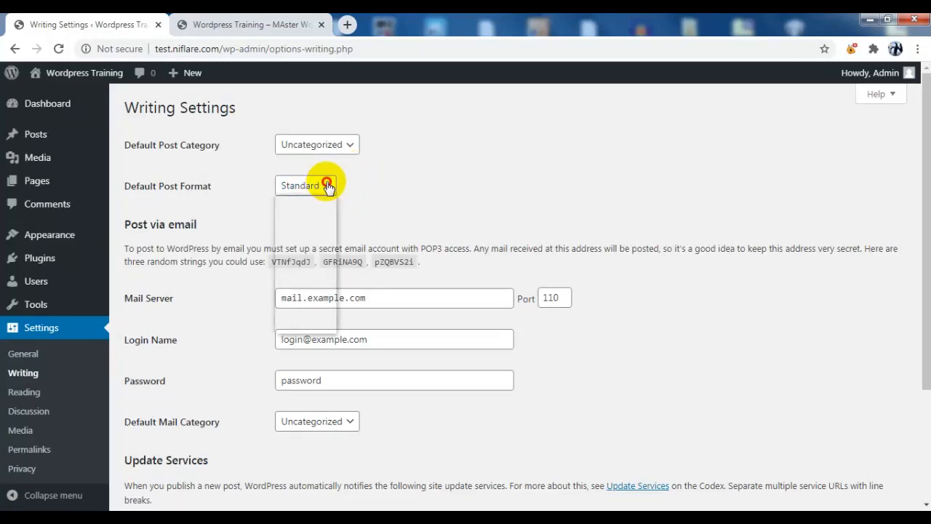
{"action": "left_click", "coordinate": [326, 201]}
{"action": "scroll", "coordinate": [291, 189], "scroll_direction": "down", "scroll_amount": 1}
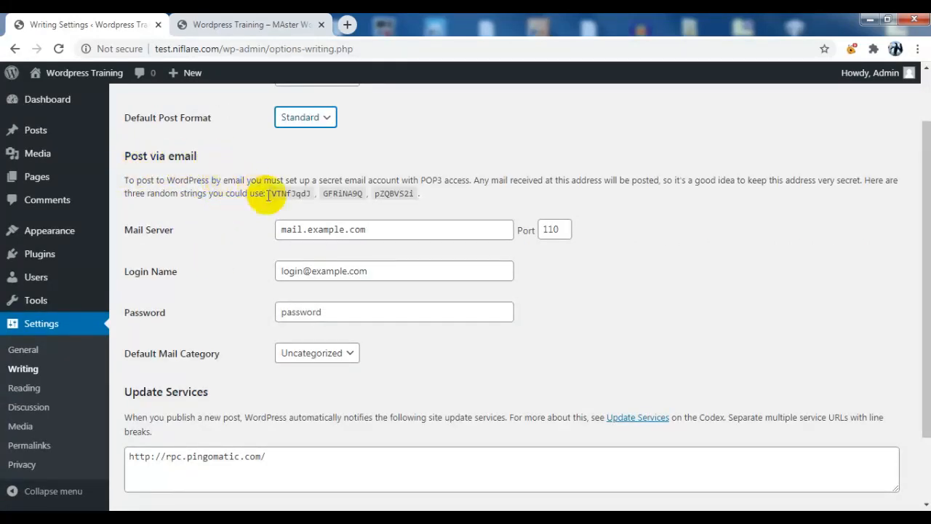
Set the post-by-email mail server to mail.niflare.com on port 1111
{"action": "left_click", "coordinate": [292, 211]}
{"action": "left_click_drag", "start_coordinate": [345, 229], "coordinate": [315, 230]}
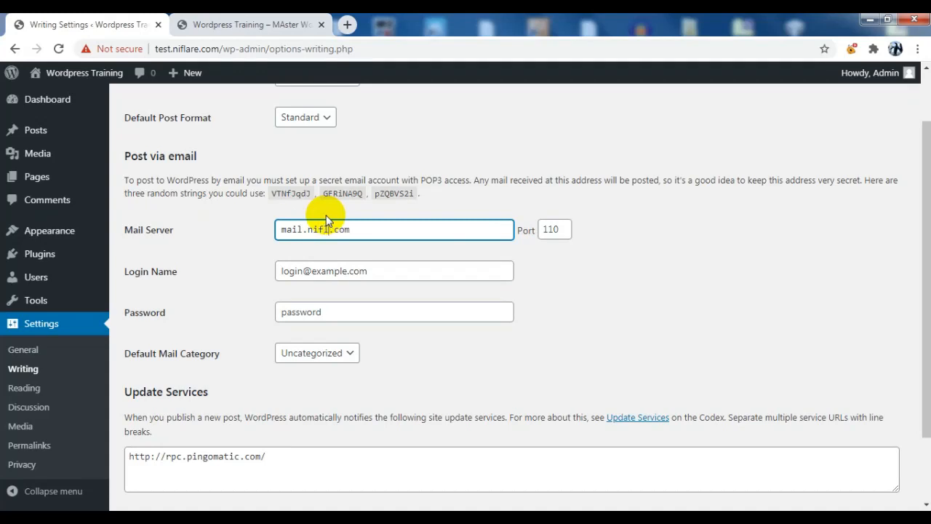
{"action": "left_click", "coordinate": [326, 216]}
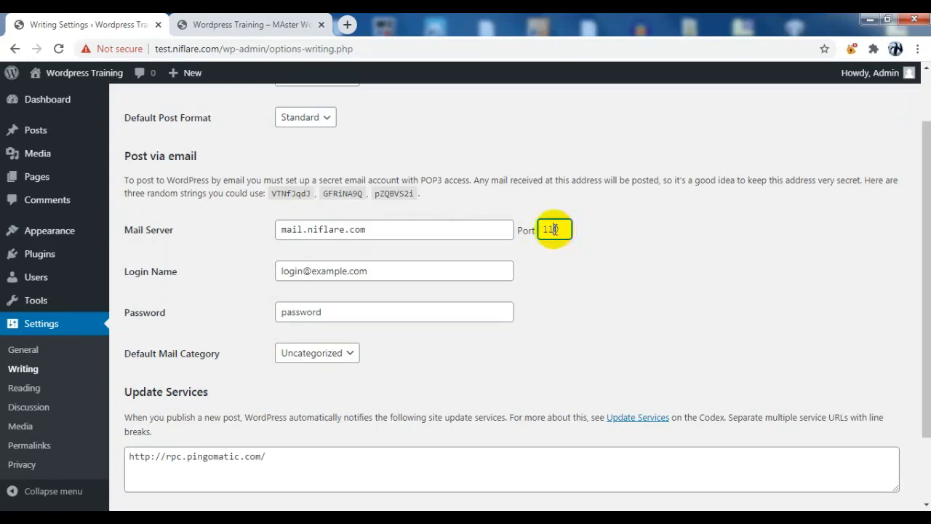
{"action": "key", "text": "BackSpace"}
{"action": "type", "text": "1"}
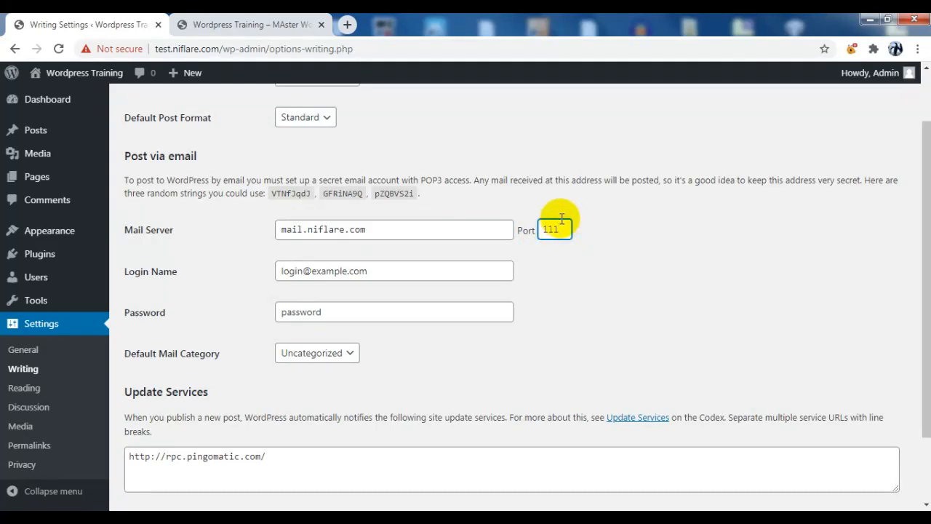
{"action": "type", "text": "1"}
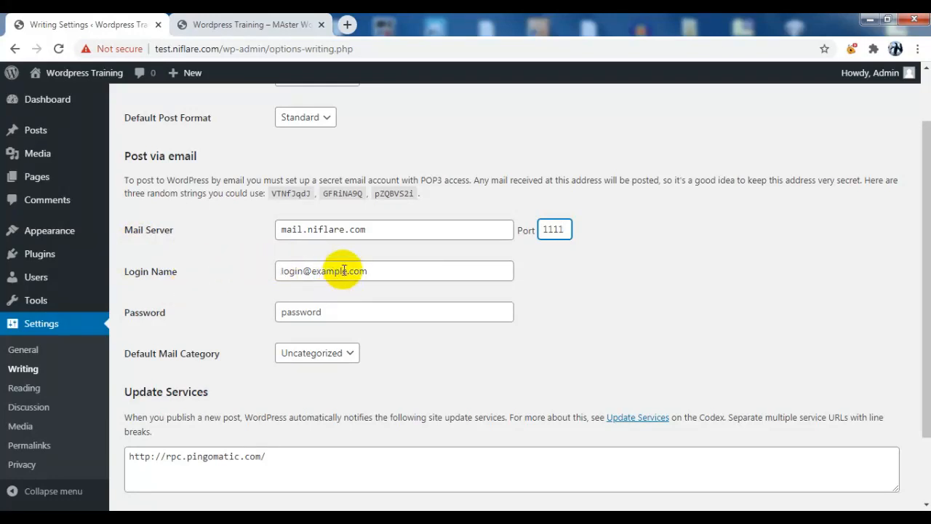
{"action": "left_click_drag", "start_coordinate": [304, 271], "coordinate": [255, 271]}
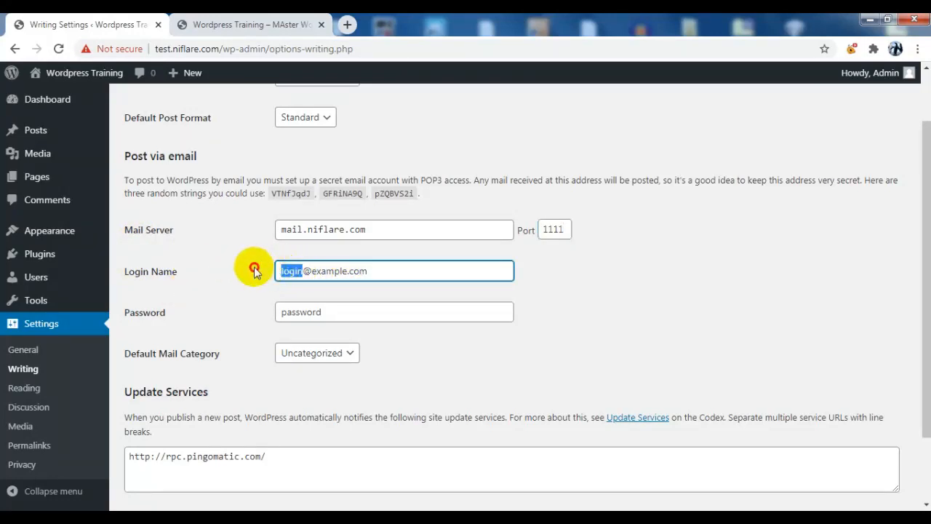
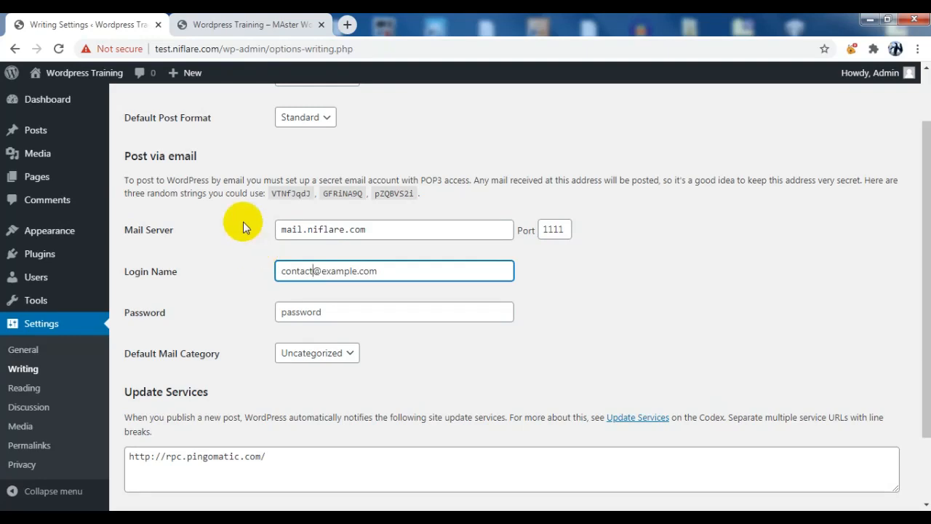
{"action": "left_click_drag", "start_coordinate": [358, 269], "coordinate": [328, 271]}
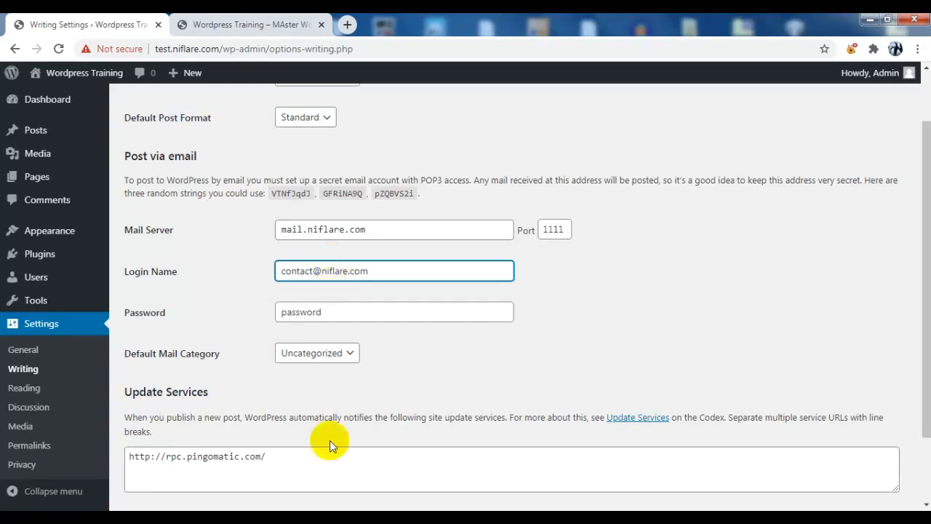
{"action": "left_click", "coordinate": [369, 309]}
Keep Uncategorized as the mail category, save the Writing settings, and go to Reading settings
{"action": "scroll", "coordinate": [409, 369], "scroll_direction": "down", "scroll_amount": 1}
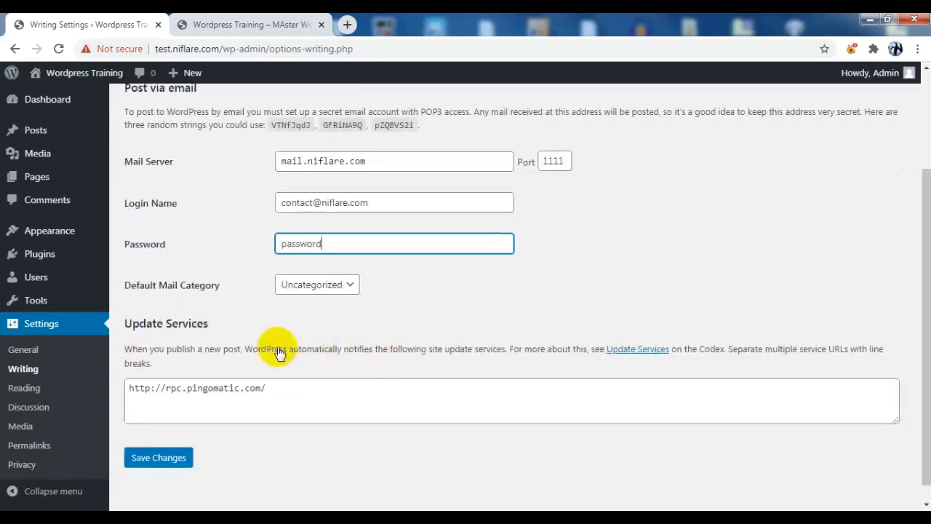
{"action": "left_click", "coordinate": [334, 286]}
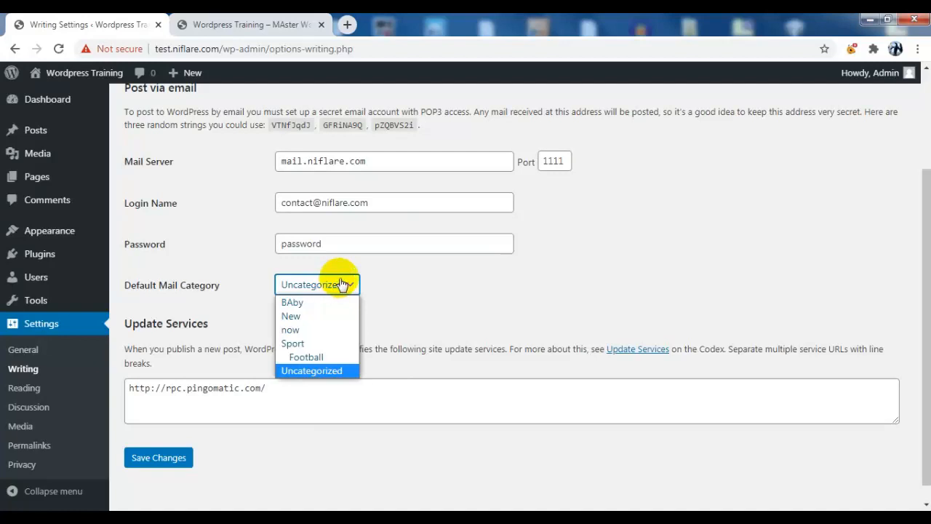
{"action": "left_click", "coordinate": [320, 371]}
{"action": "left_click", "coordinate": [179, 463]}
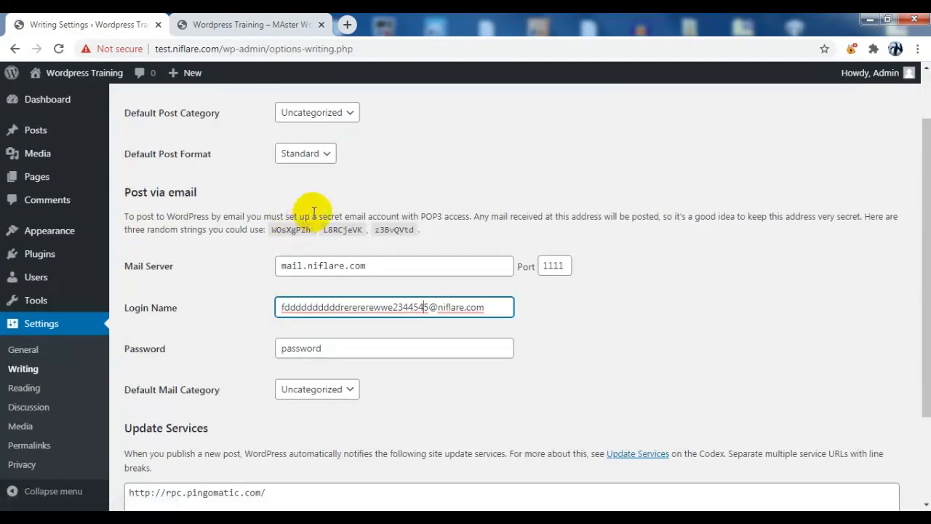
{"action": "left_click", "coordinate": [39, 390]}
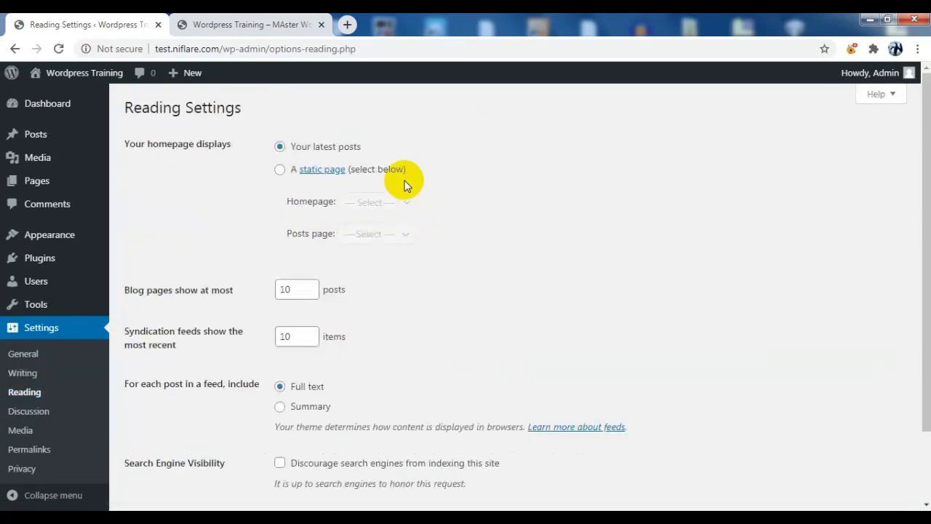
Choose a static homepage of Sample Page with Contact US as the posts page, then view the site tab
{"action": "left_click", "coordinate": [281, 147]}
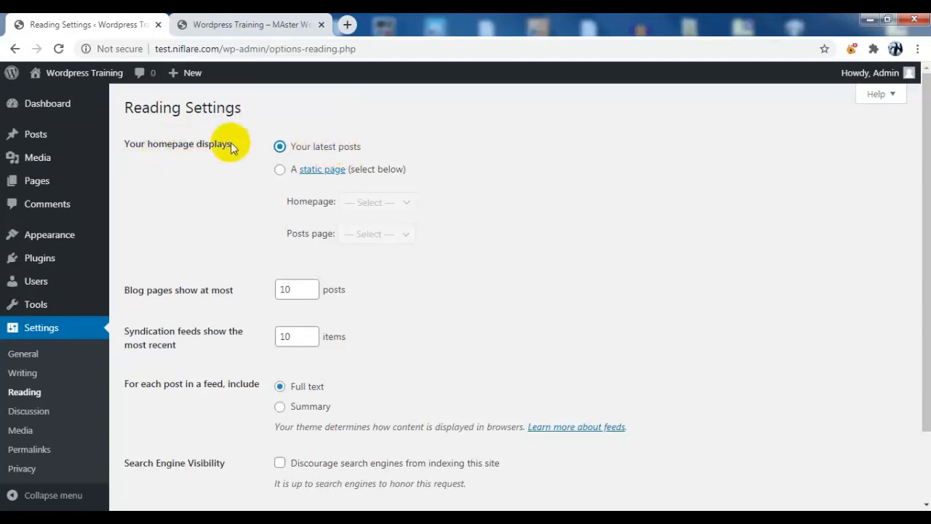
{"action": "left_click", "coordinate": [280, 171]}
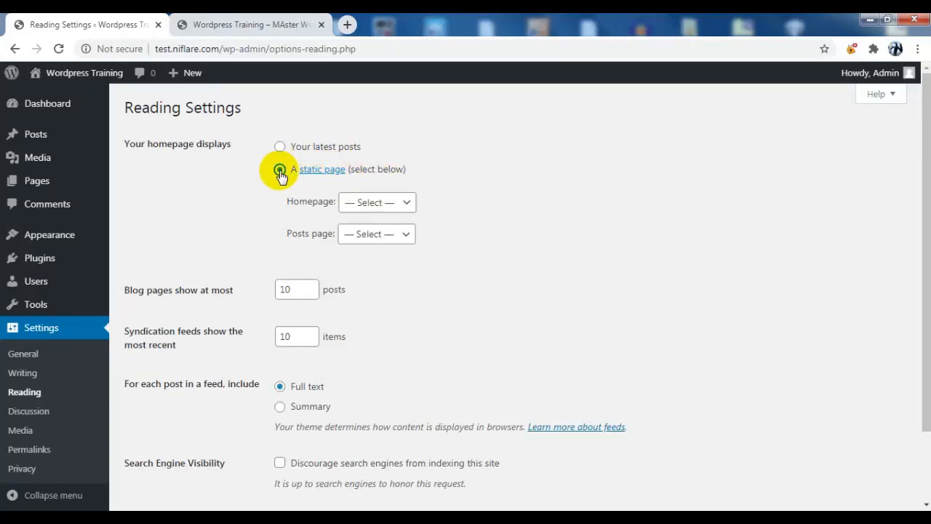
{"action": "left_click", "coordinate": [384, 204]}
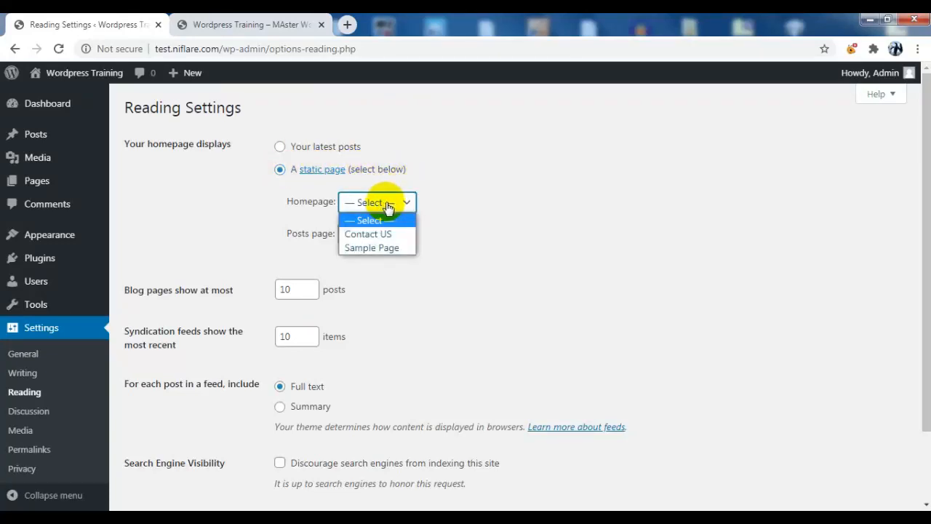
{"action": "left_click", "coordinate": [379, 248]}
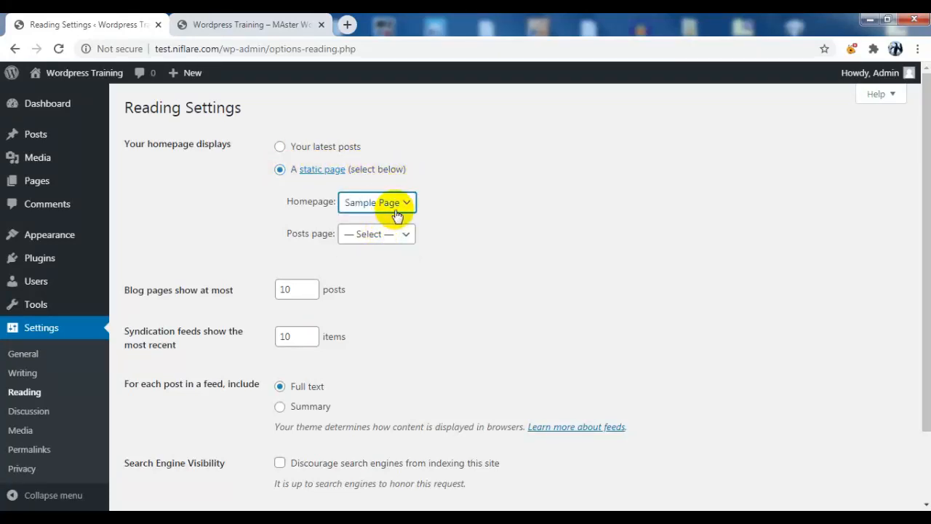
{"action": "left_click", "coordinate": [375, 234]}
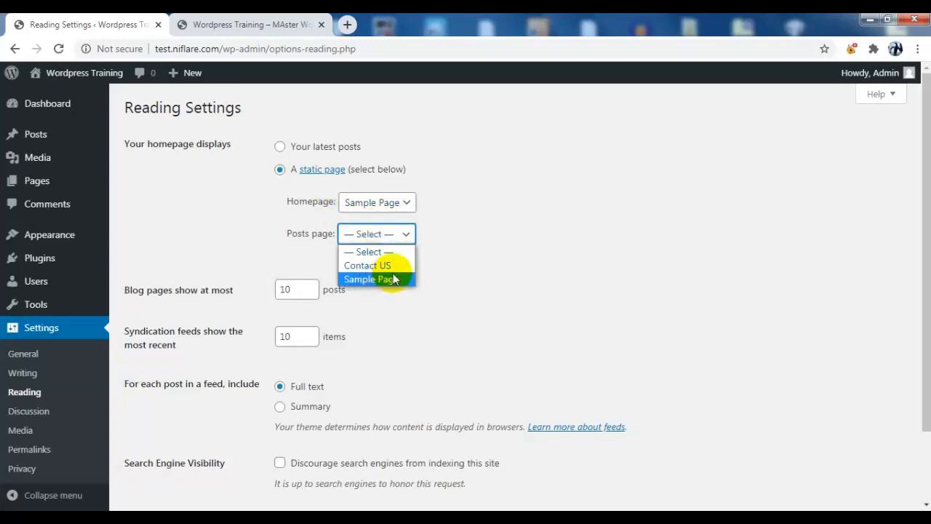
{"action": "left_click", "coordinate": [385, 267]}
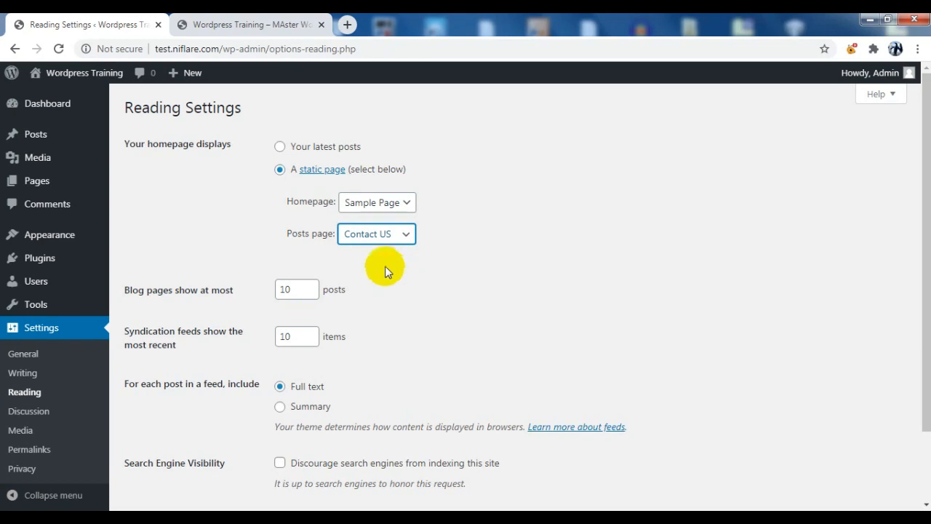
{"action": "left_click", "coordinate": [254, 24]}
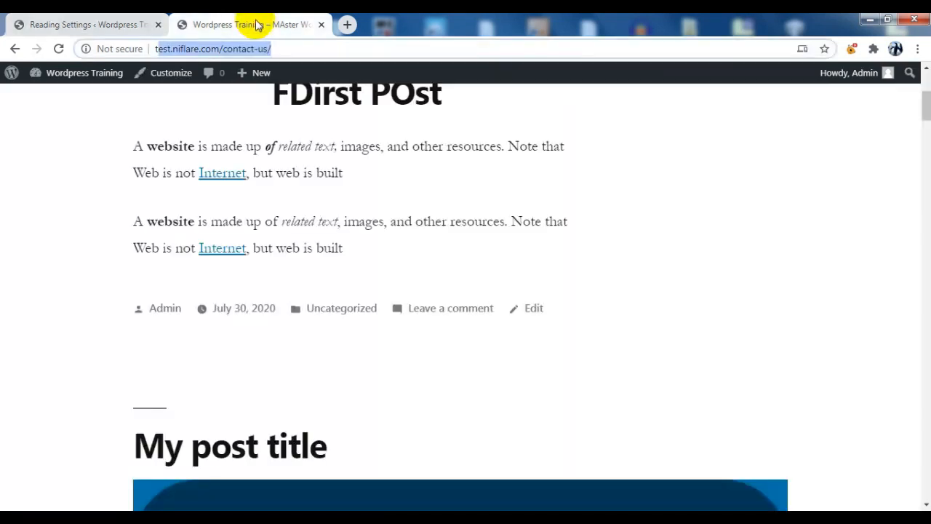
Add a new page titled 'blog', publish it, and view it on the site
{"action": "mouse_move", "coordinate": [256, 75]}
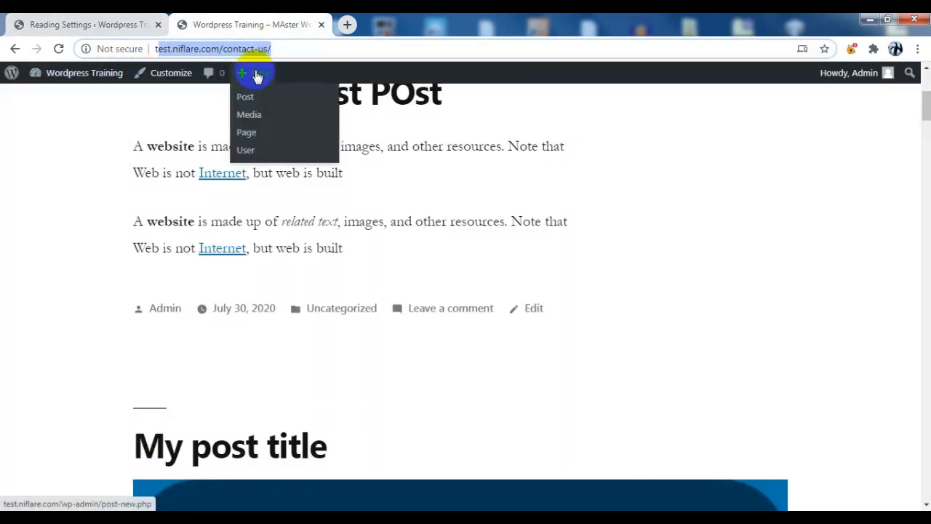
{"action": "left_click", "coordinate": [246, 132]}
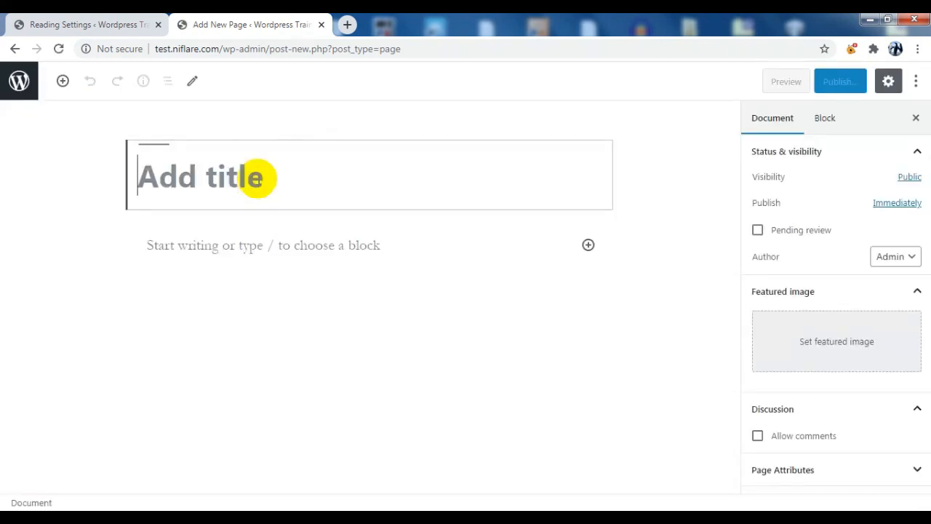
{"action": "type", "text": "blog"}
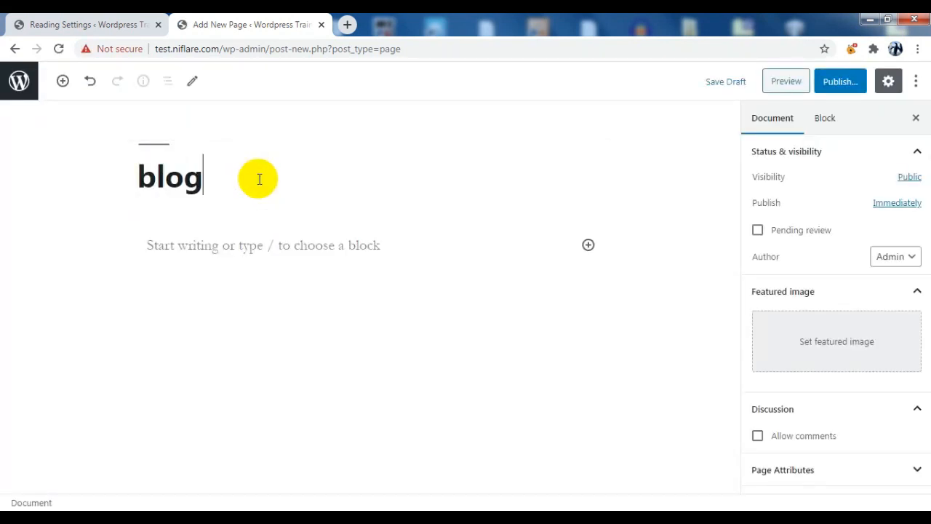
{"action": "left_click", "coordinate": [841, 82]}
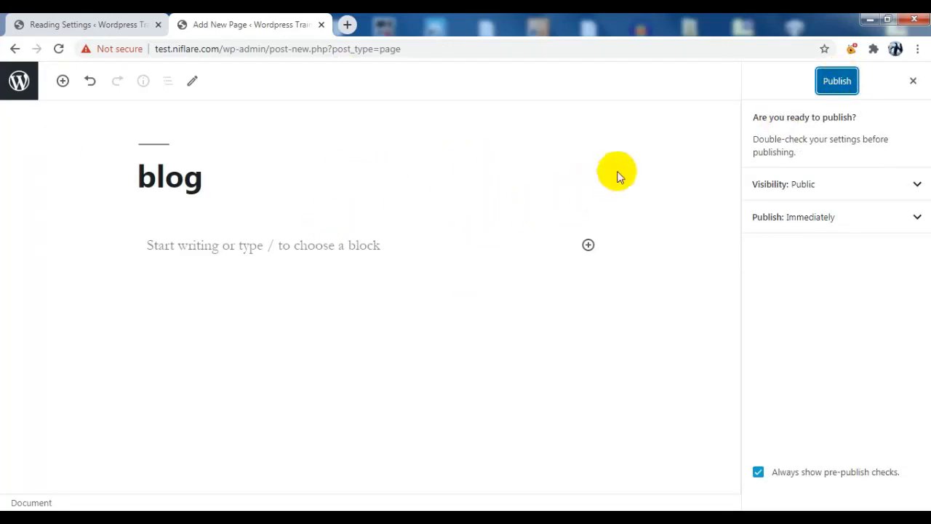
{"action": "left_click", "coordinate": [846, 84]}
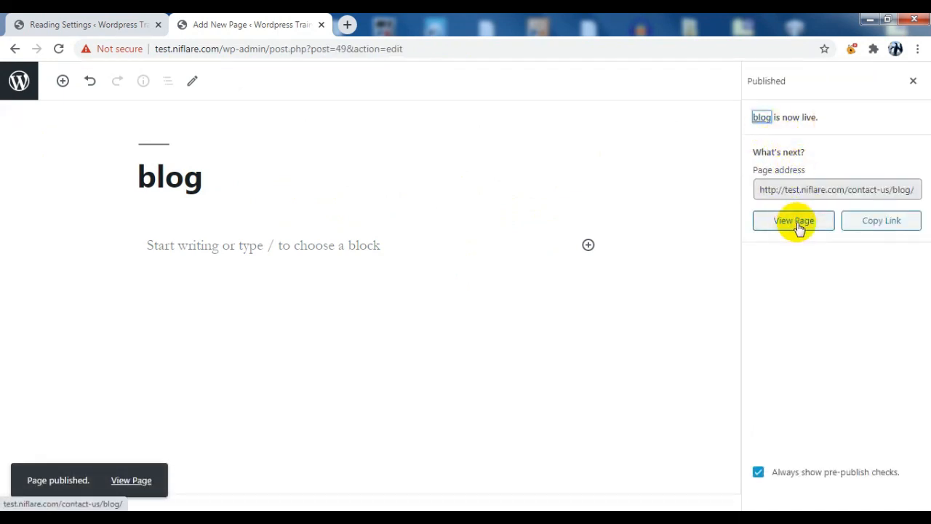
{"action": "left_click", "coordinate": [798, 224]}
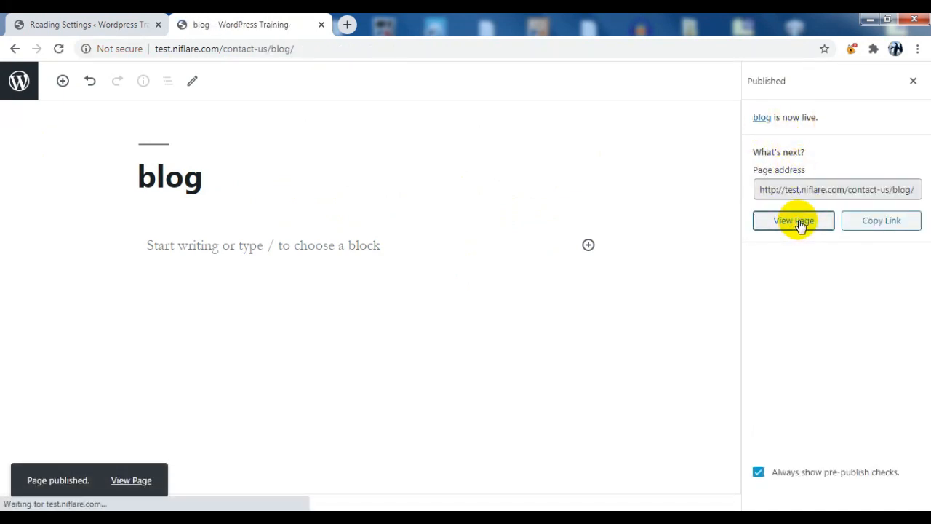
Scroll through the live blog page, check its /contact-us/blog/ address, and return to Reading Settings
{"action": "scroll", "coordinate": [355, 260], "scroll_direction": "down", "scroll_amount": 8}
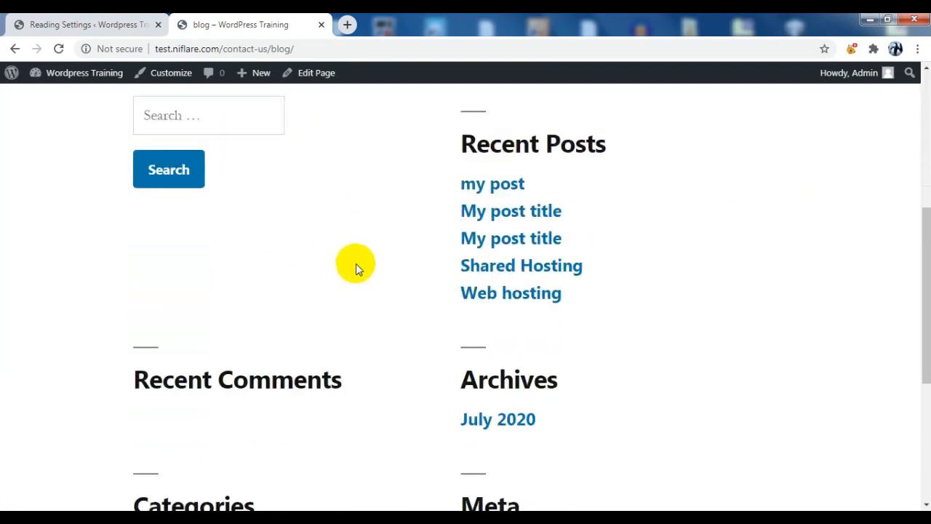
{"action": "scroll", "coordinate": [357, 218], "scroll_direction": "up", "scroll_amount": 4}
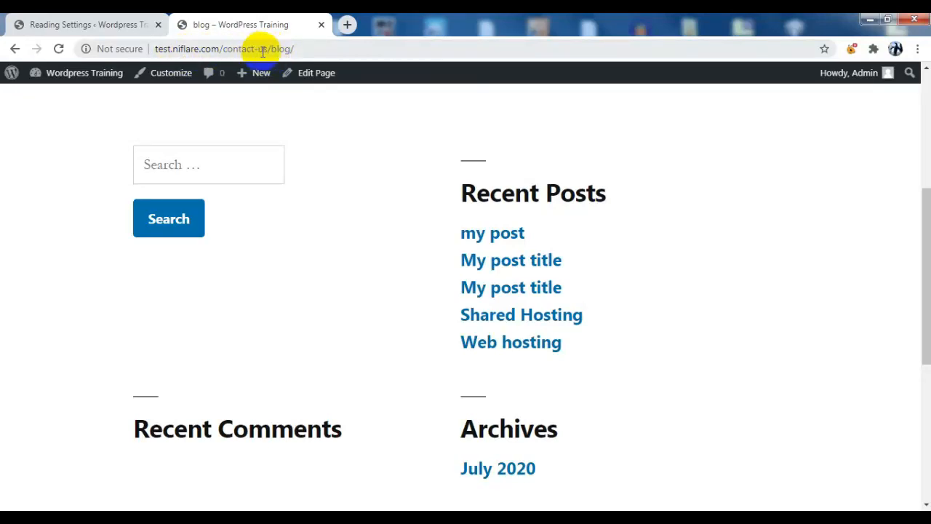
{"action": "left_click", "coordinate": [384, 46]}
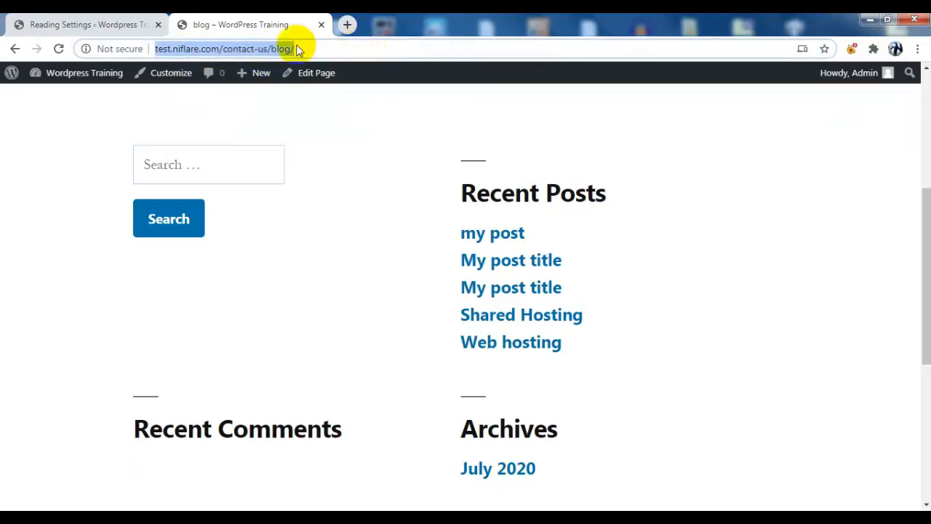
{"action": "left_click", "coordinate": [121, 24]}
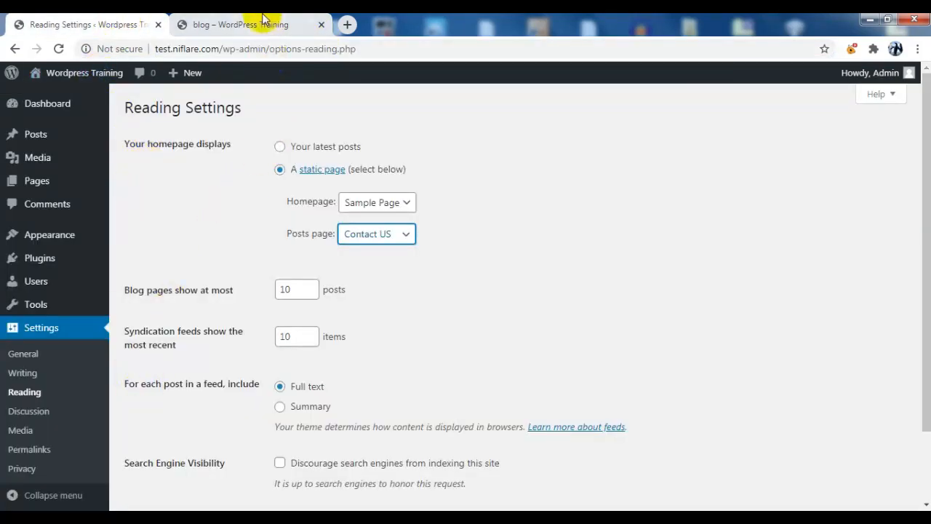
{"action": "left_click", "coordinate": [37, 354]}
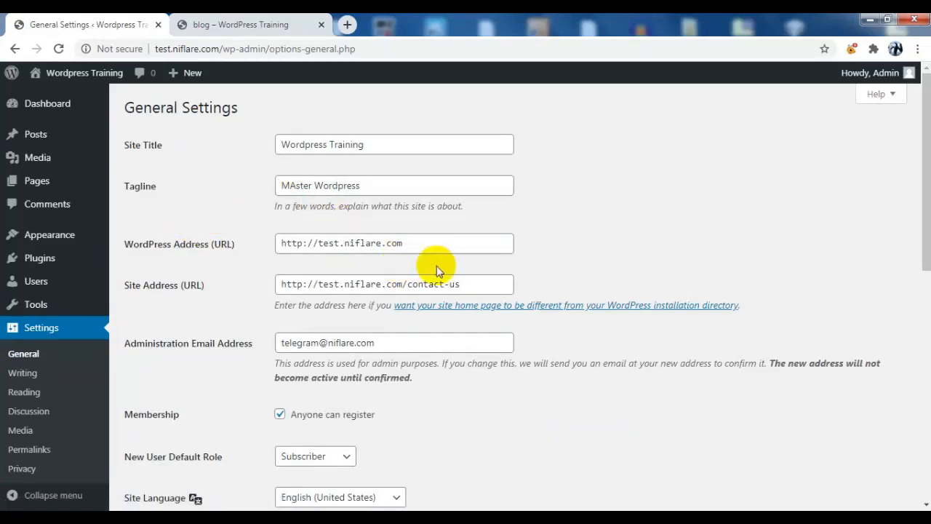
{"action": "left_click_drag", "start_coordinate": [484, 287], "coordinate": [405, 281]}
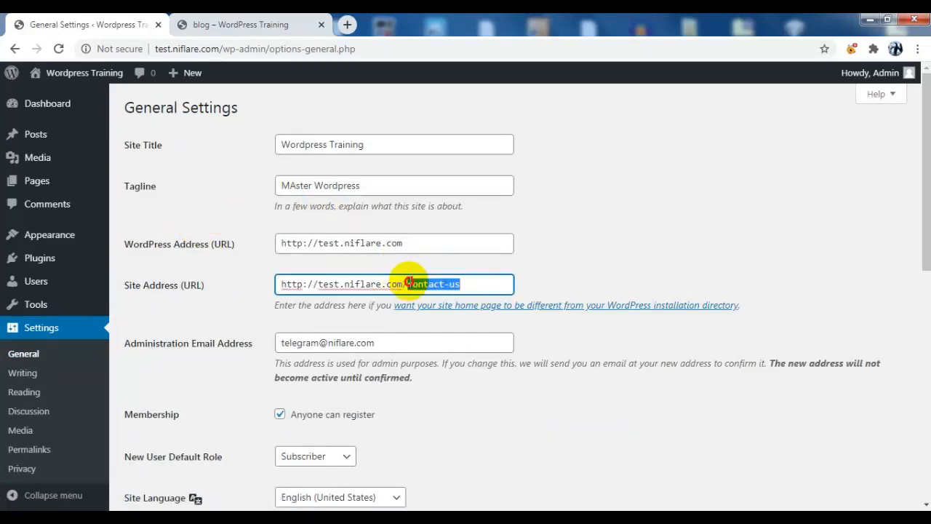
{"action": "key", "text": "BackSpace"}
{"action": "scroll", "coordinate": [463, 370], "scroll_direction": "down", "scroll_amount": 6}
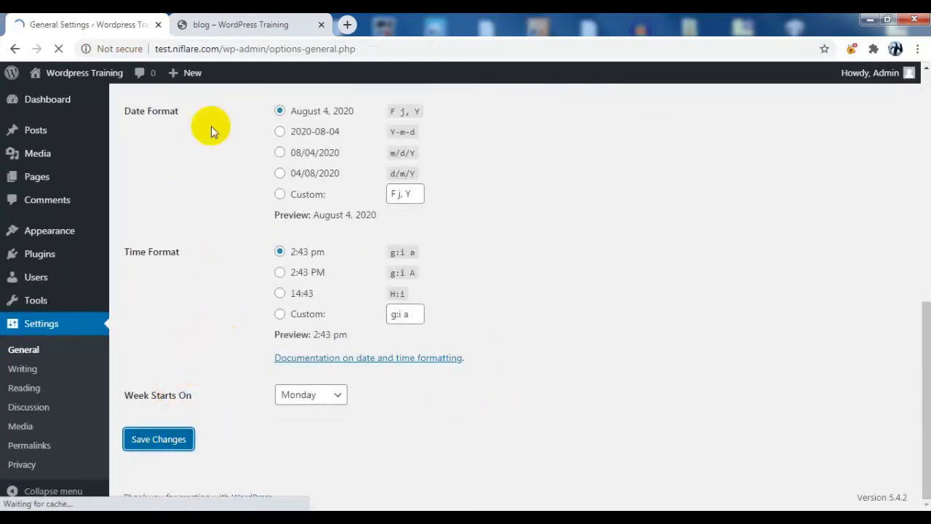
Reload the blog tab to confirm it now loads at test.niflare.com/blog/, then return to settings
{"action": "left_click", "coordinate": [256, 18]}
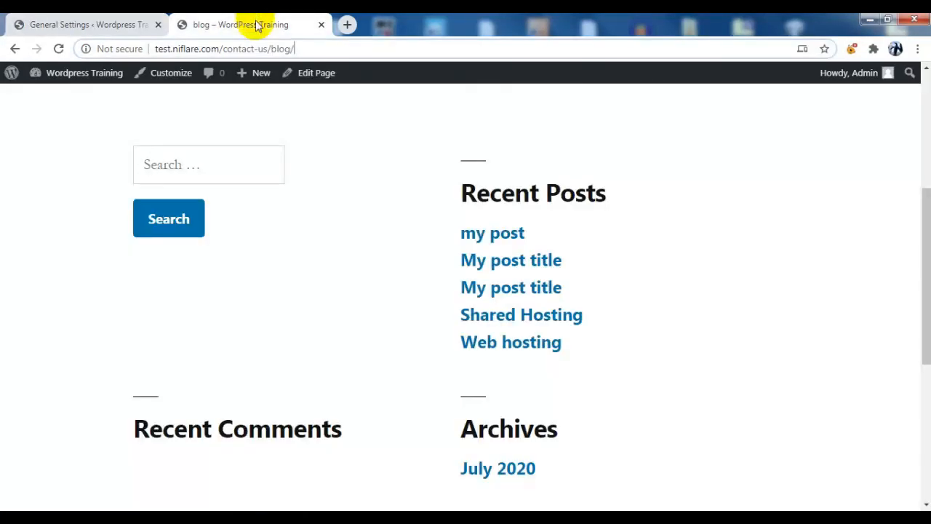
{"action": "left_click", "coordinate": [60, 49]}
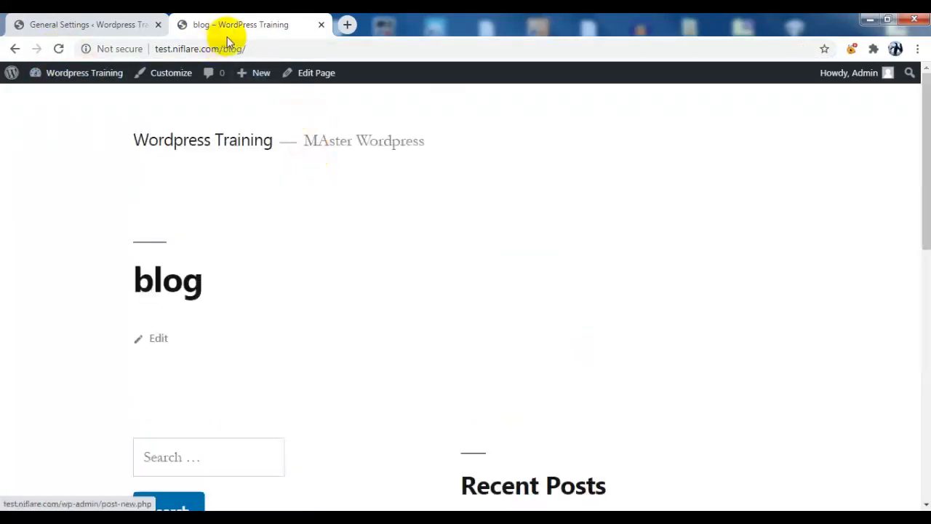
{"action": "left_click_drag", "start_coordinate": [288, 49], "coordinate": [124, 46]}
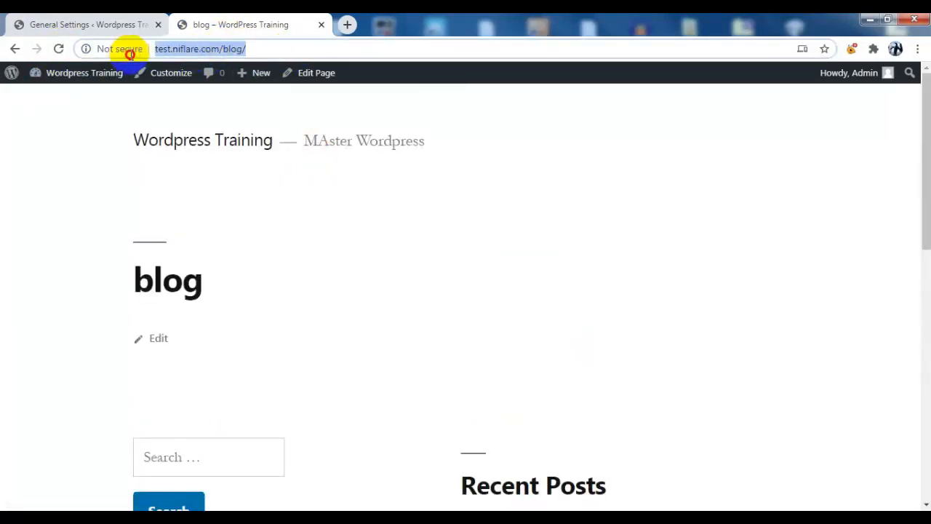
{"action": "left_click", "coordinate": [60, 18]}
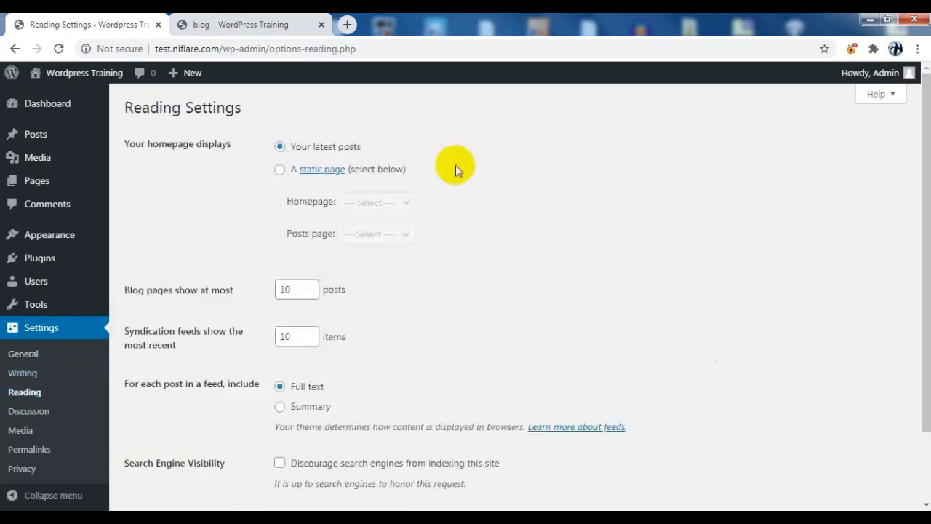
Make the homepage a static Sample Page and use blog as the posts page
{"action": "left_click", "coordinate": [280, 170]}
{"action": "left_click", "coordinate": [378, 204]}
{"action": "left_click", "coordinate": [375, 259]}
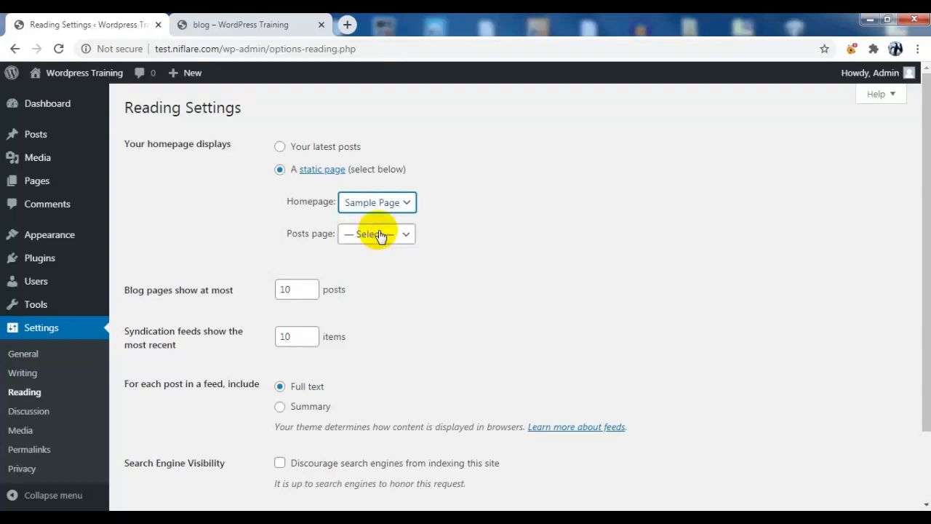
{"action": "left_click", "coordinate": [378, 234]}
{"action": "left_click", "coordinate": [368, 267]}
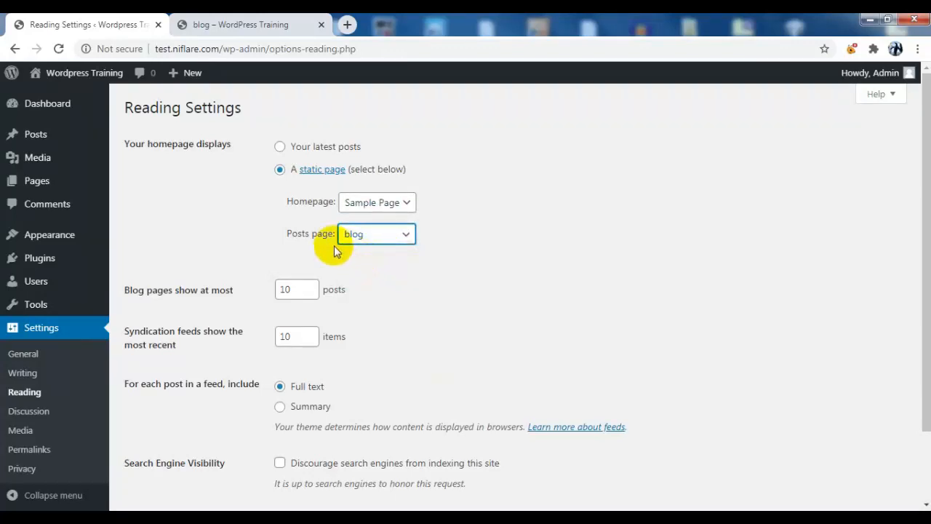
Show only post summaries in feeds, save the reading settings, and view the blog page
{"action": "scroll", "coordinate": [251, 230], "scroll_direction": "down", "scroll_amount": 1}
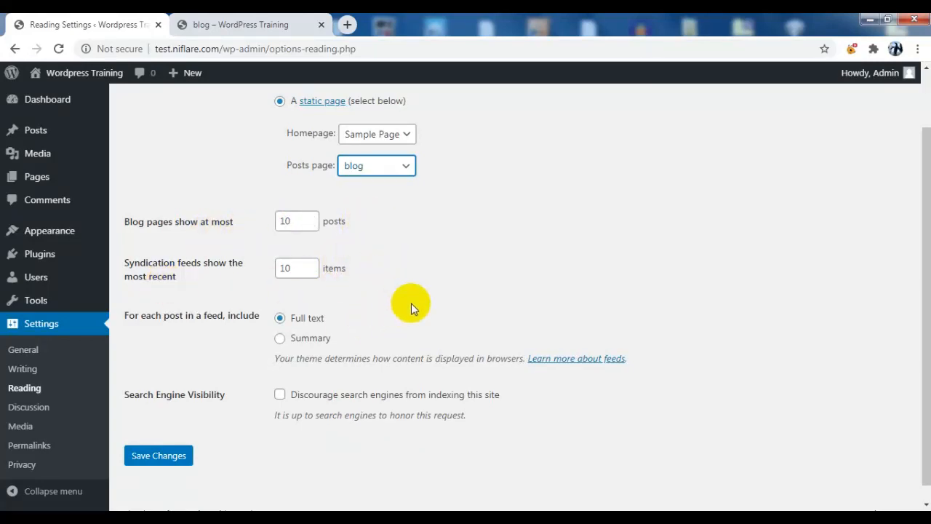
{"action": "scroll", "coordinate": [411, 303], "scroll_direction": "down", "scroll_amount": 1}
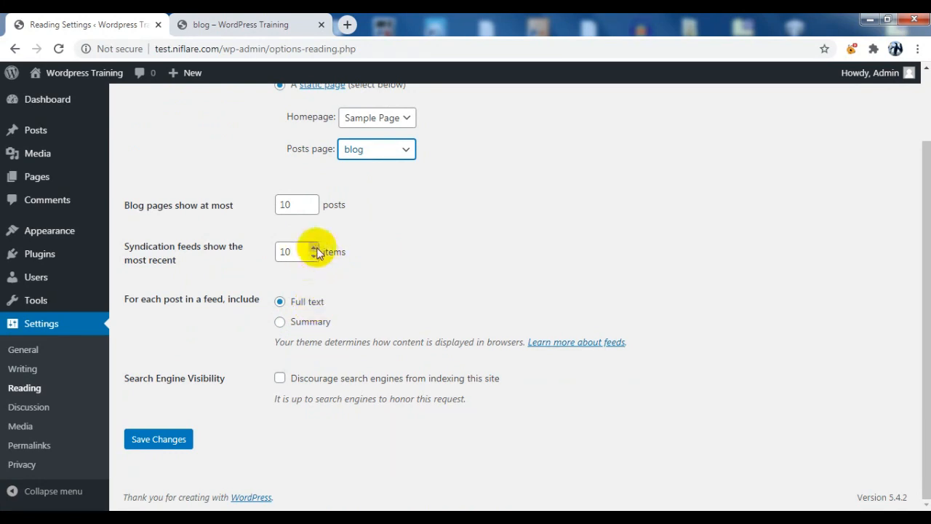
{"action": "left_click", "coordinate": [280, 322]}
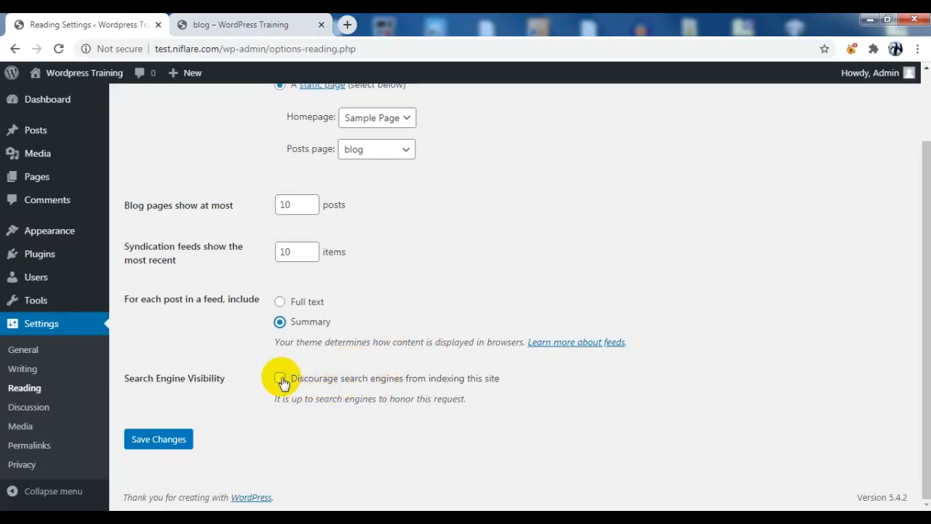
{"action": "scroll", "coordinate": [398, 362], "scroll_direction": "up", "scroll_amount": 2}
{"action": "scroll", "coordinate": [398, 361], "scroll_direction": "down", "scroll_amount": 2}
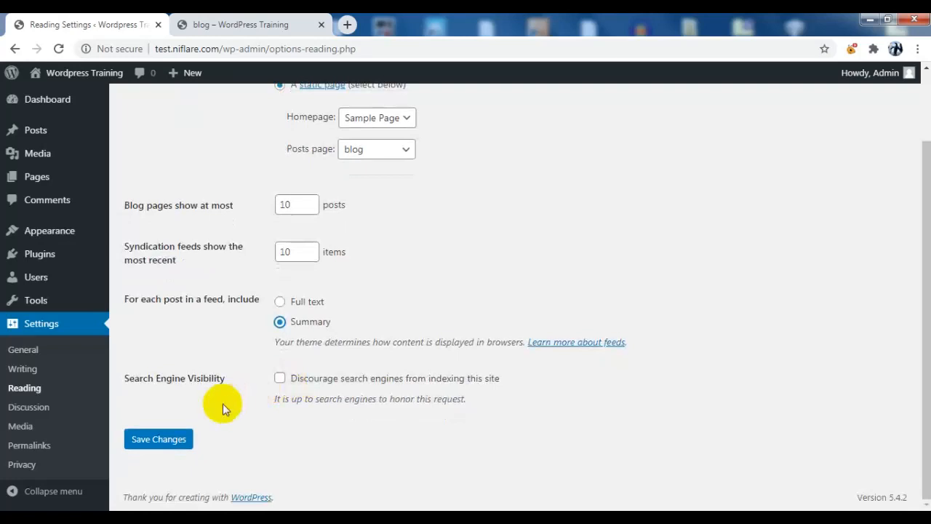
{"action": "left_click", "coordinate": [174, 443]}
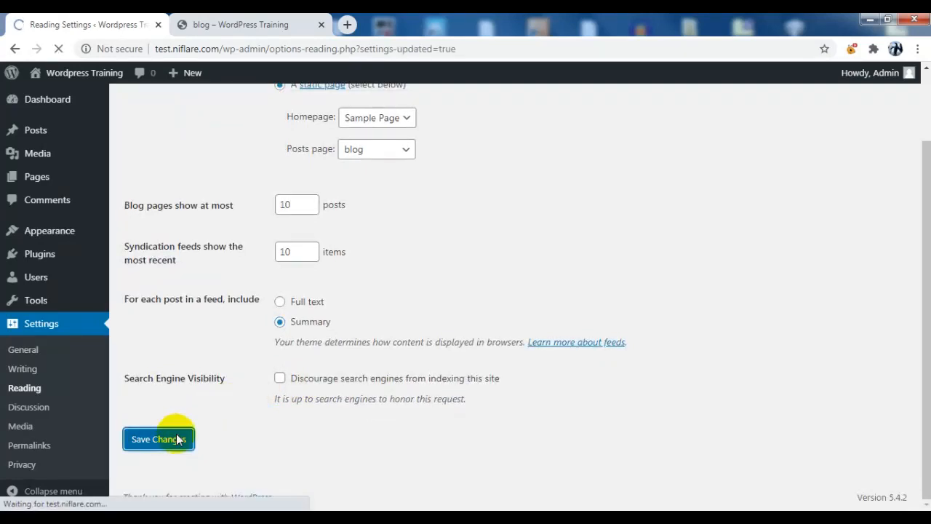
{"action": "left_click", "coordinate": [238, 28]}
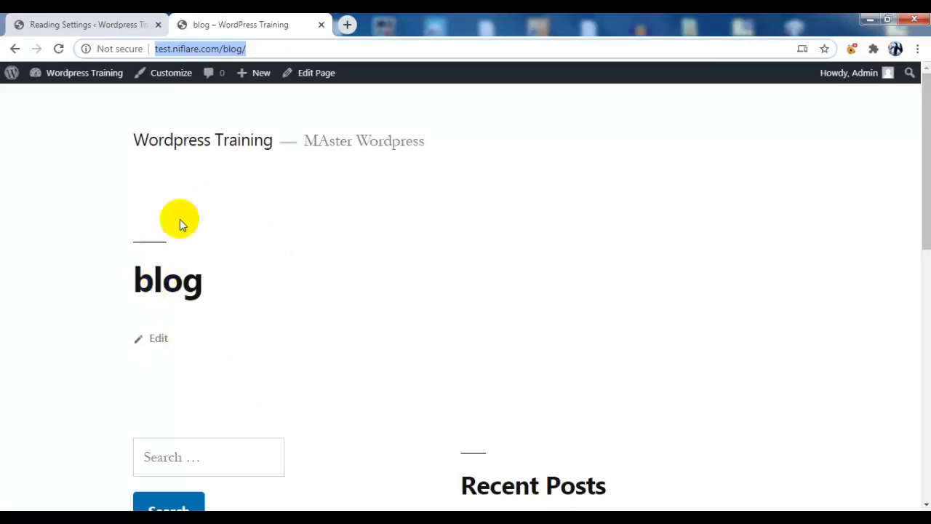
Reload the blog page and scroll through its listed posts, such as 'my post'
{"action": "left_click", "coordinate": [58, 49]}
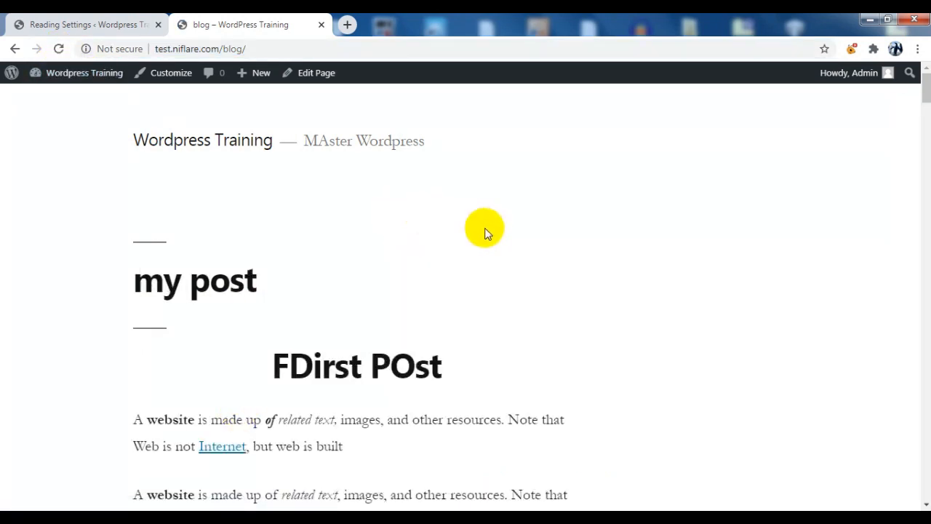
{"action": "scroll", "coordinate": [405, 217], "scroll_direction": "down", "scroll_amount": 3}
{"action": "scroll", "coordinate": [405, 218], "scroll_direction": "down", "scroll_amount": 15}
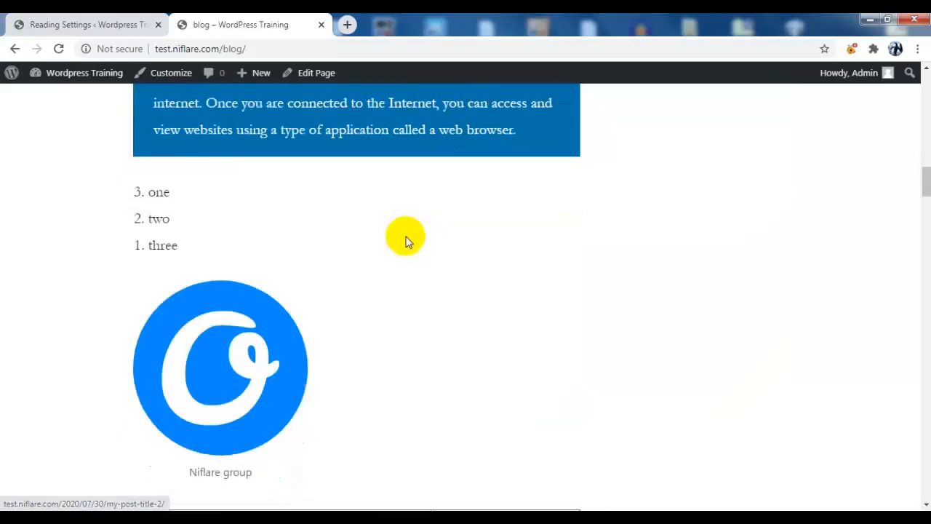
{"action": "scroll", "coordinate": [409, 233], "scroll_direction": "down", "scroll_amount": 11}
{"action": "scroll", "coordinate": [413, 220], "scroll_direction": "up", "scroll_amount": 15}
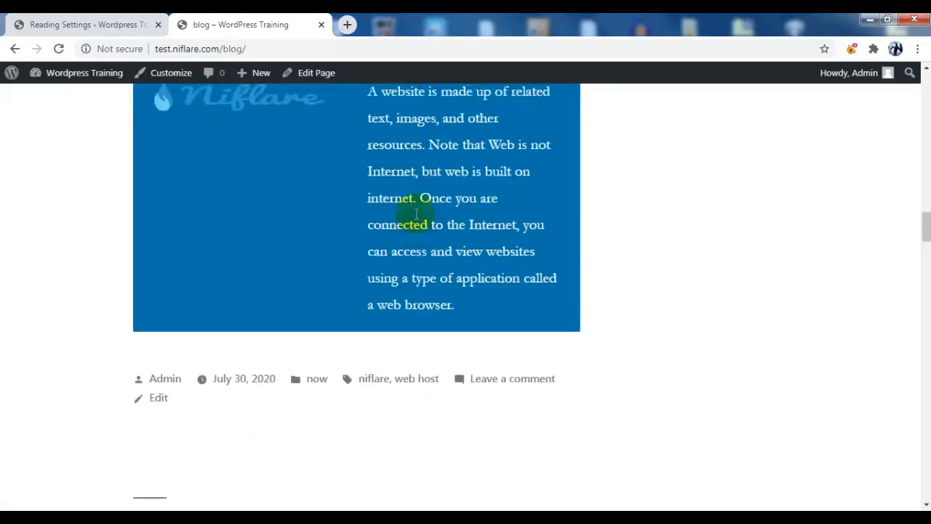
{"action": "scroll", "coordinate": [423, 161], "scroll_direction": "up", "scroll_amount": 12}
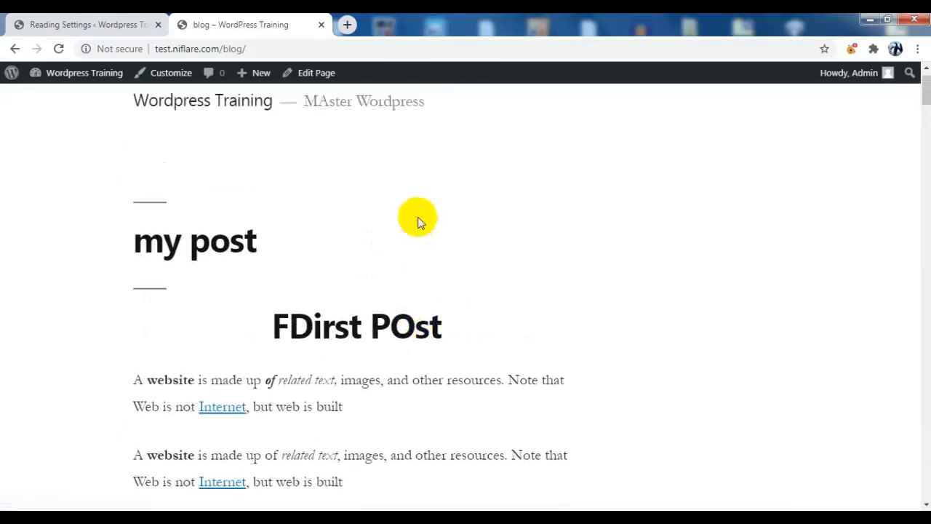
Confirm the homepage now shows Sample Page, then return to Reading Settings
{"action": "left_click", "coordinate": [228, 139]}
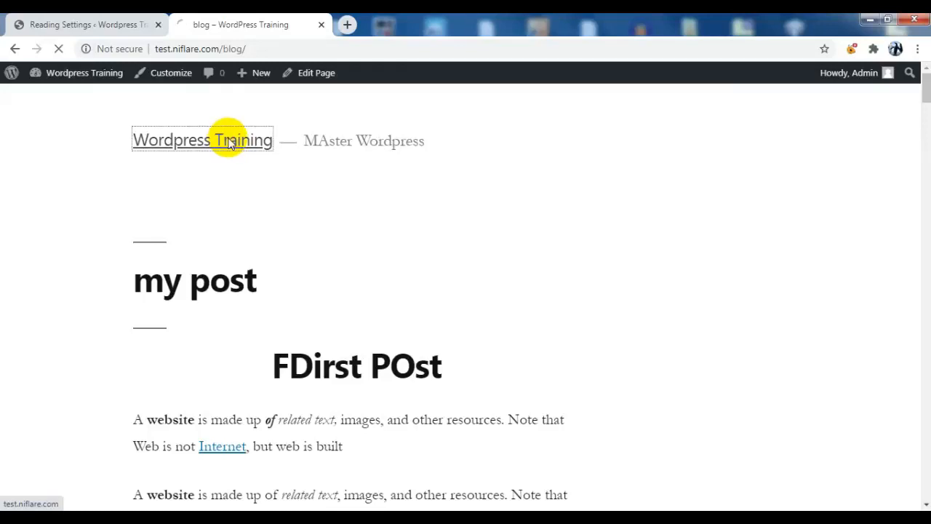
{"action": "scroll", "coordinate": [273, 218], "scroll_direction": "down", "scroll_amount": 4}
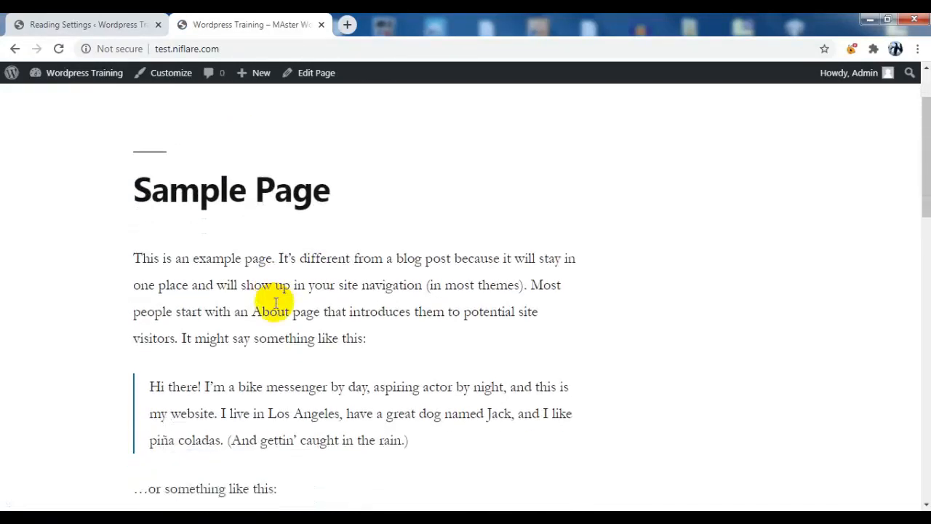
{"action": "scroll", "coordinate": [277, 261], "scroll_direction": "up", "scroll_amount": 4}
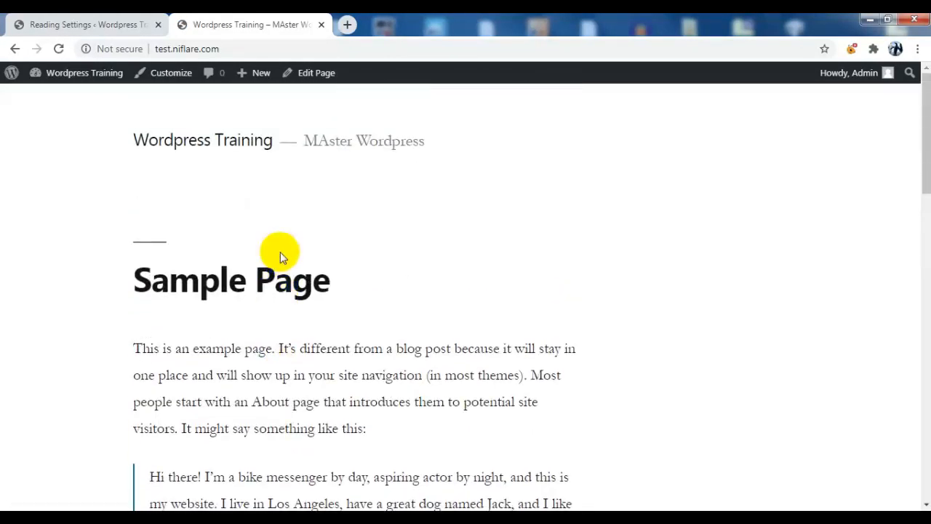
{"action": "left_click", "coordinate": [40, 22]}
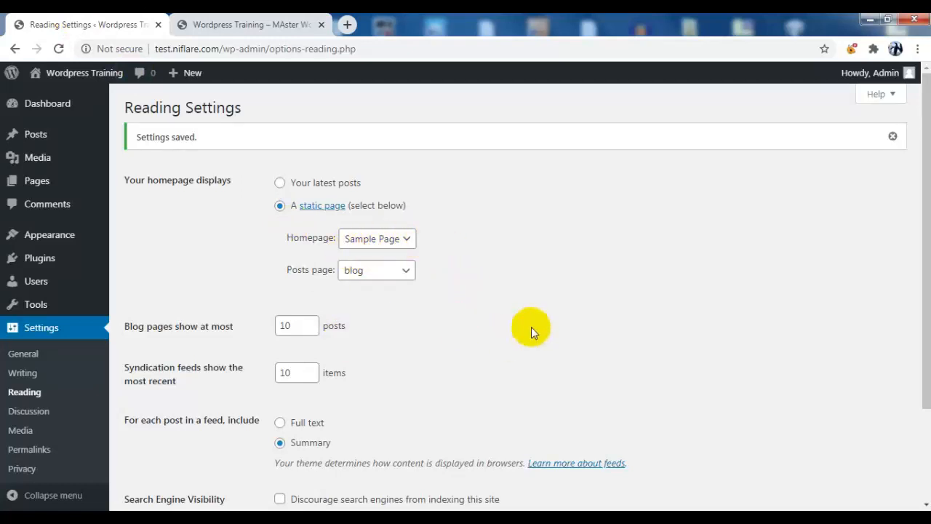
In Discussion settings, replace the 'close comments older than' value with 14 days
{"action": "left_click", "coordinate": [45, 412]}
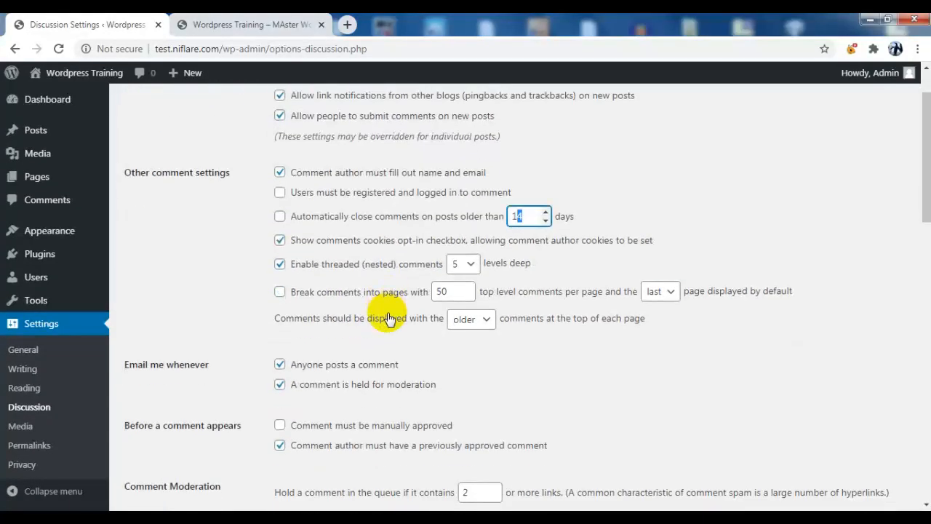
{"action": "double_click", "coordinate": [519, 215]}
{"action": "scroll", "coordinate": [371, 251], "scroll_direction": "down", "scroll_amount": 1}
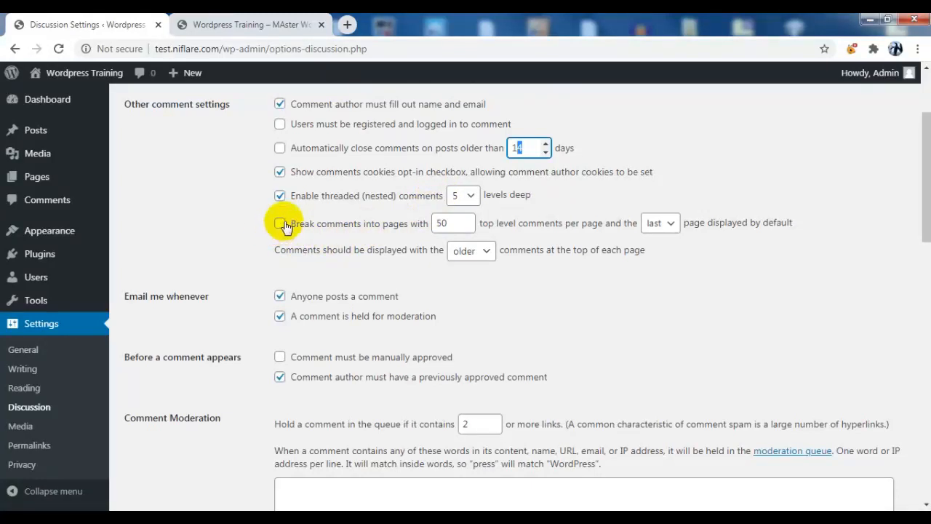
{"action": "scroll", "coordinate": [207, 229], "scroll_direction": "down", "scroll_amount": 1}
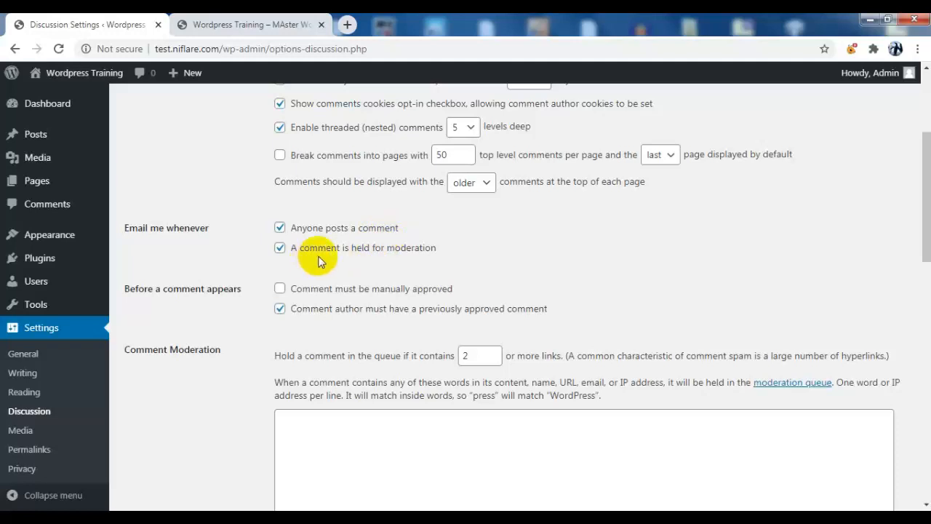
{"action": "scroll", "coordinate": [334, 248], "scroll_direction": "down", "scroll_amount": 1}
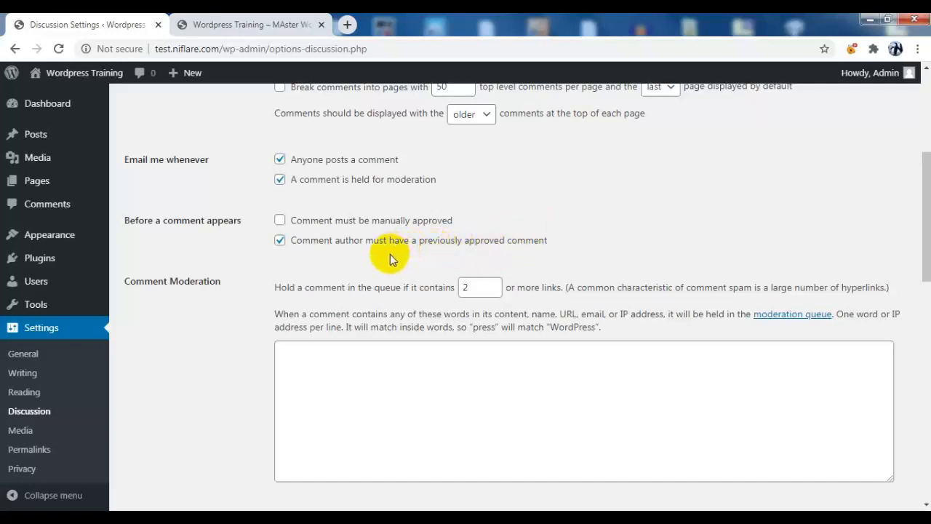
{"action": "scroll", "coordinate": [492, 269], "scroll_direction": "down", "scroll_amount": 1}
Hold comments containing 1 or more links in the moderation queue
{"action": "left_click", "coordinate": [495, 223]}
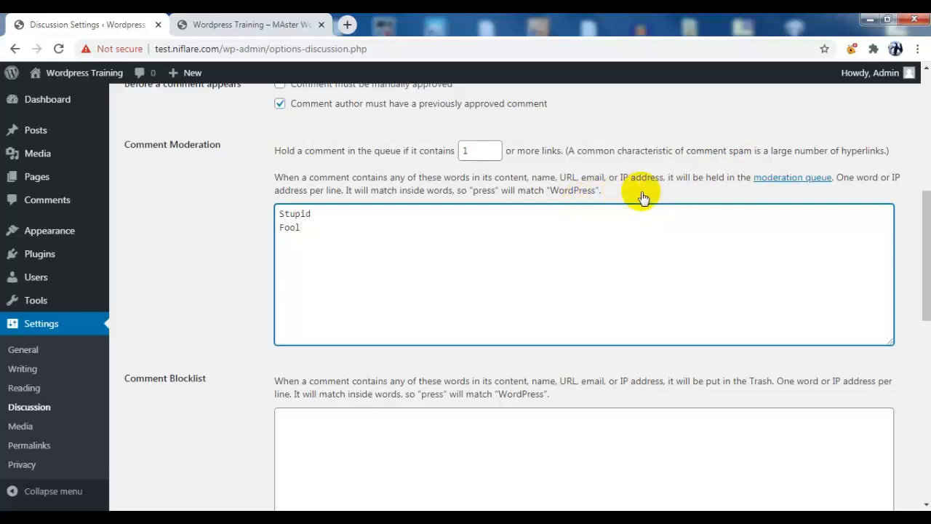
{"action": "scroll", "coordinate": [375, 239], "scroll_direction": "down", "scroll_amount": 2}
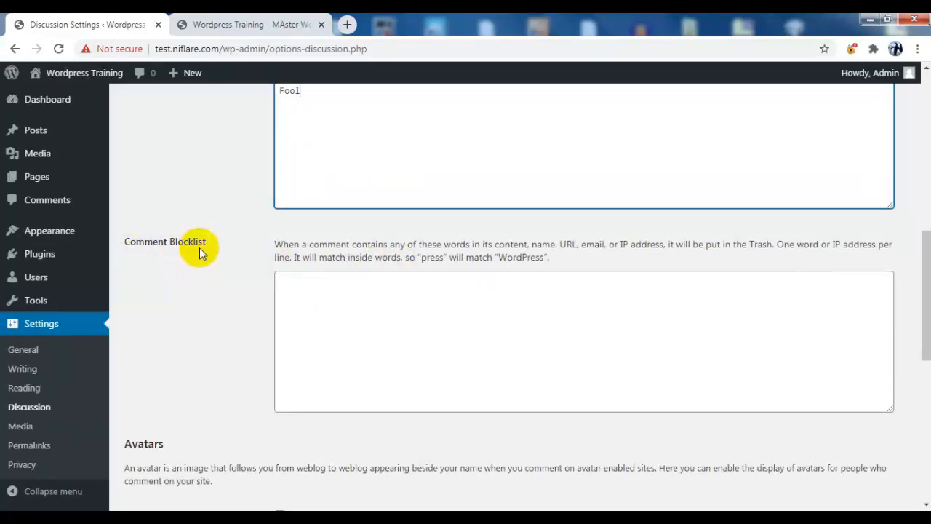
{"action": "scroll", "coordinate": [419, 275], "scroll_direction": "down", "scroll_amount": 1}
Add an offensive phrase to the comment blocklist and review the Avatars options
{"action": "left_click", "coordinate": [359, 235]}
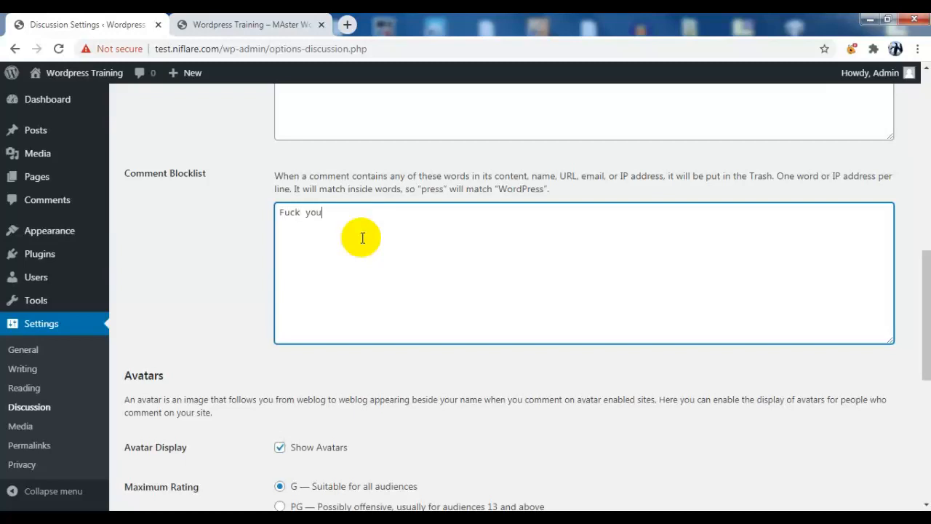
{"action": "triple_click", "coordinate": [350, 216]}
{"action": "scroll", "coordinate": [632, 234], "scroll_direction": "down", "scroll_amount": 2}
{"action": "scroll", "coordinate": [632, 234], "scroll_direction": "down", "scroll_amount": 3}
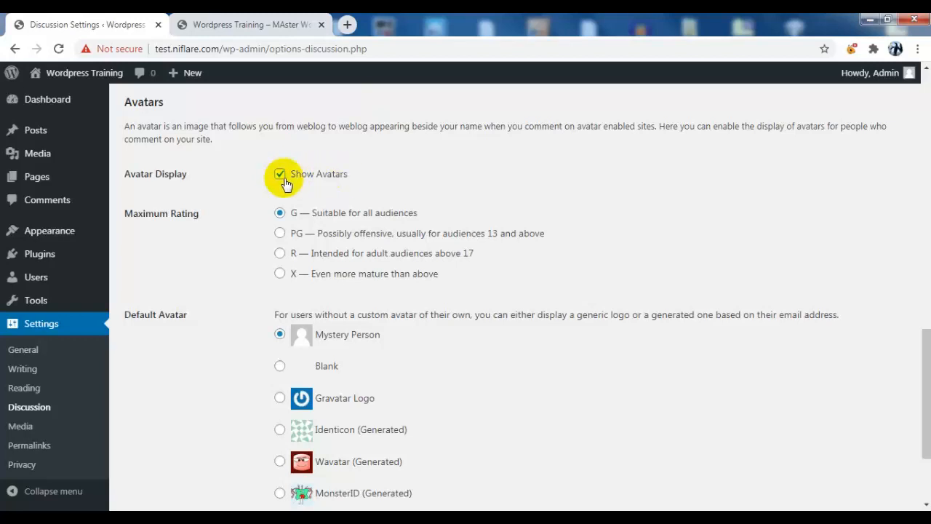
{"action": "scroll", "coordinate": [327, 193], "scroll_direction": "down", "scroll_amount": 1}
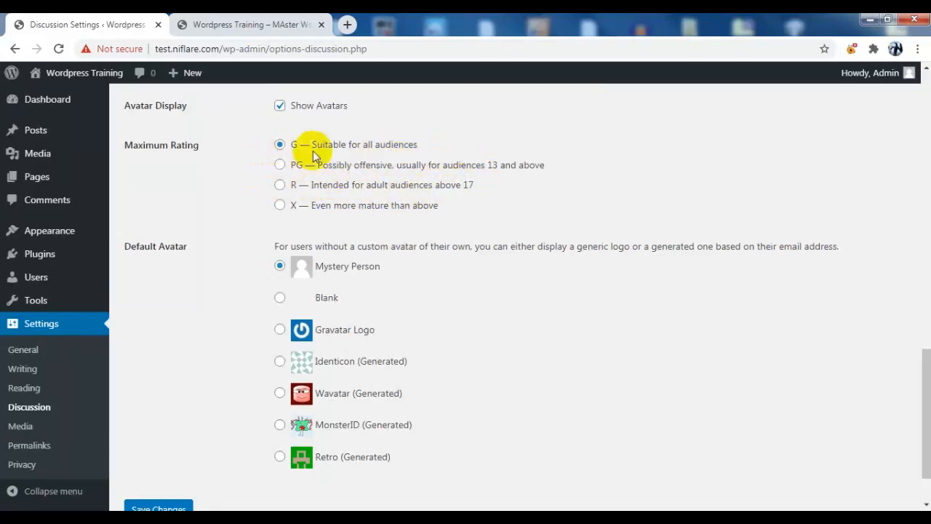
{"action": "scroll", "coordinate": [216, 157], "scroll_direction": "down", "scroll_amount": 2}
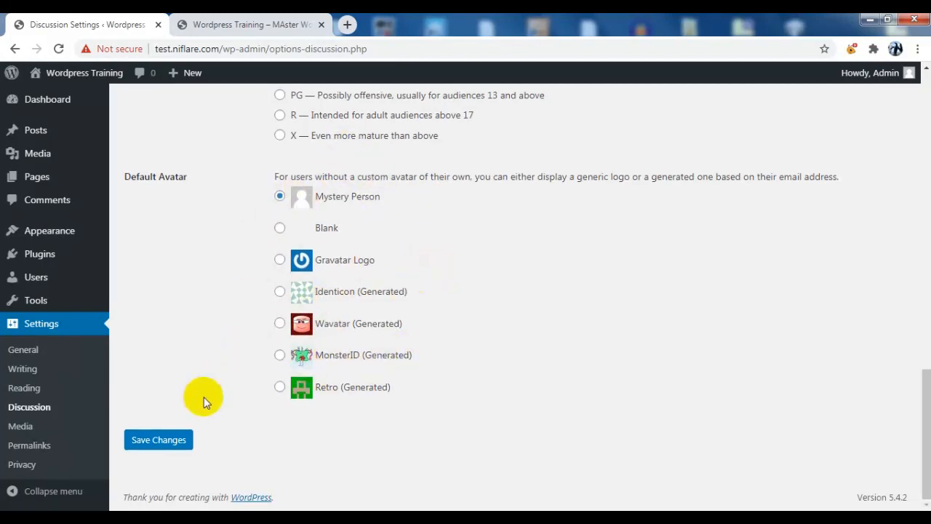
Save the discussion settings and go to the Media settings page
{"action": "left_click", "coordinate": [178, 442]}
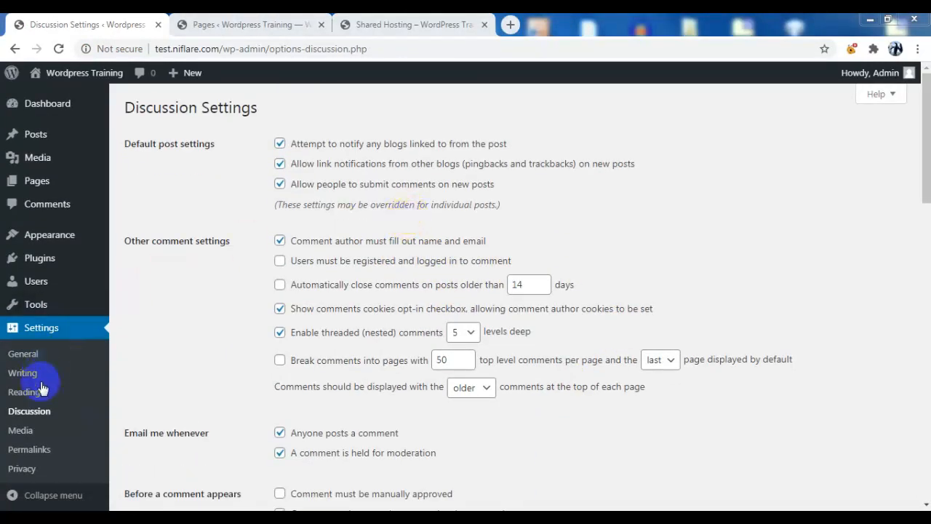
{"action": "left_click", "coordinate": [16, 430]}
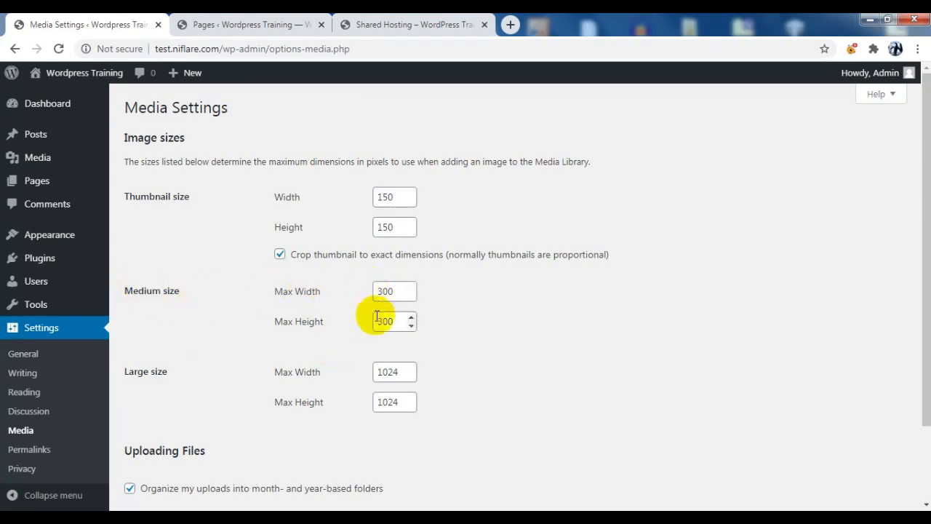
Save Media settings with 150×150, 300×300 and 1024×1024 image sizes, then go to Permalinks
{"action": "scroll", "coordinate": [228, 378], "scroll_direction": "down", "scroll_amount": 2}
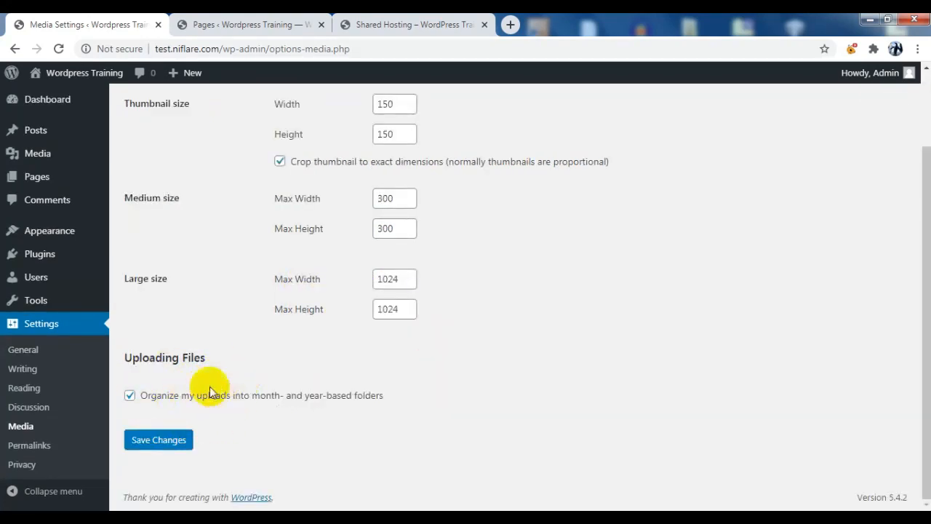
{"action": "left_click", "coordinate": [152, 439]}
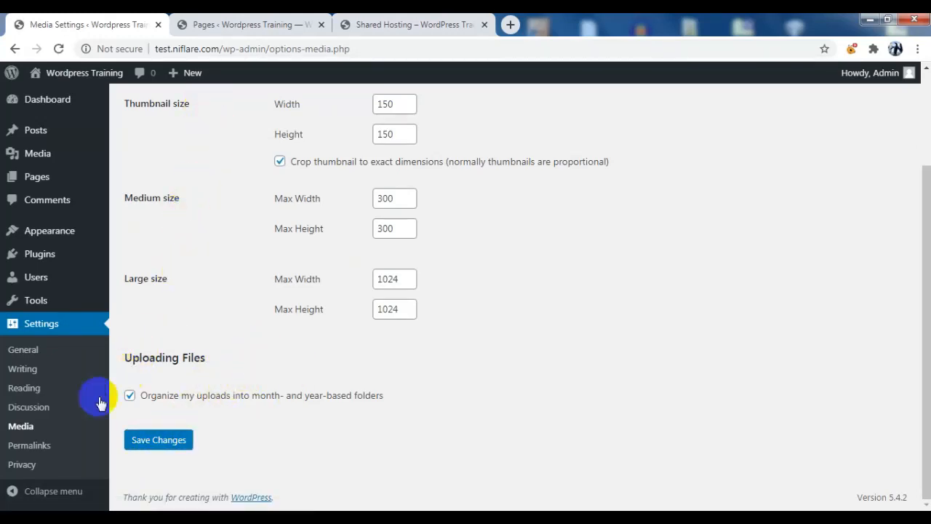
{"action": "left_click", "coordinate": [25, 447]}
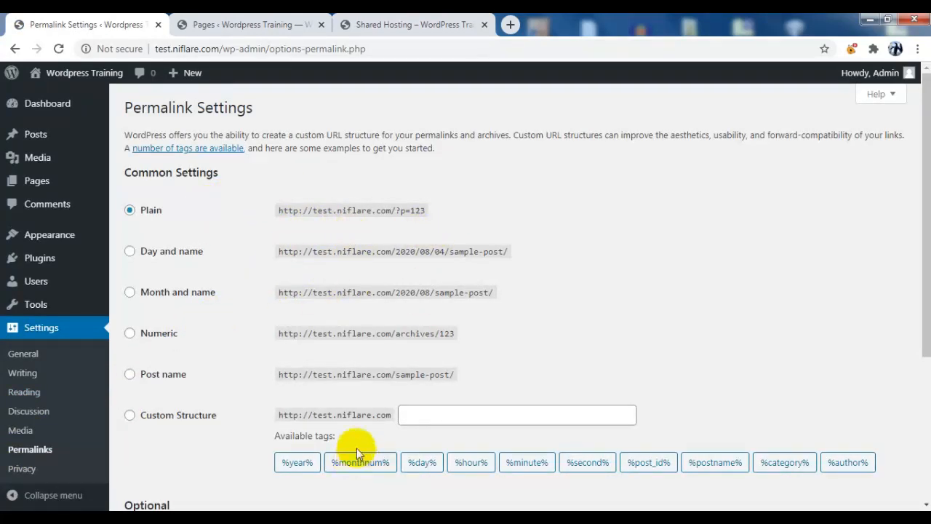
Switch permalinks to the Month and name structure and view the blog page
{"action": "left_click", "coordinate": [130, 291]}
{"action": "scroll", "coordinate": [629, 309], "scroll_direction": "down", "scroll_amount": 2}
{"action": "scroll", "coordinate": [630, 309], "scroll_direction": "down", "scroll_amount": 1}
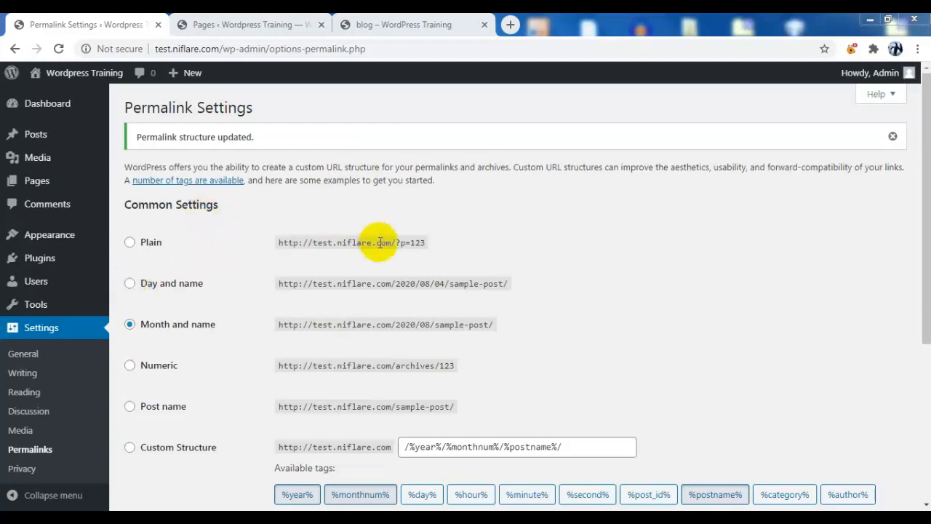
{"action": "left_click", "coordinate": [415, 24]}
{"action": "scroll", "coordinate": [420, 211], "scroll_direction": "down", "scroll_amount": 2}
{"action": "scroll", "coordinate": [392, 218], "scroll_direction": "up", "scroll_amount": 1}
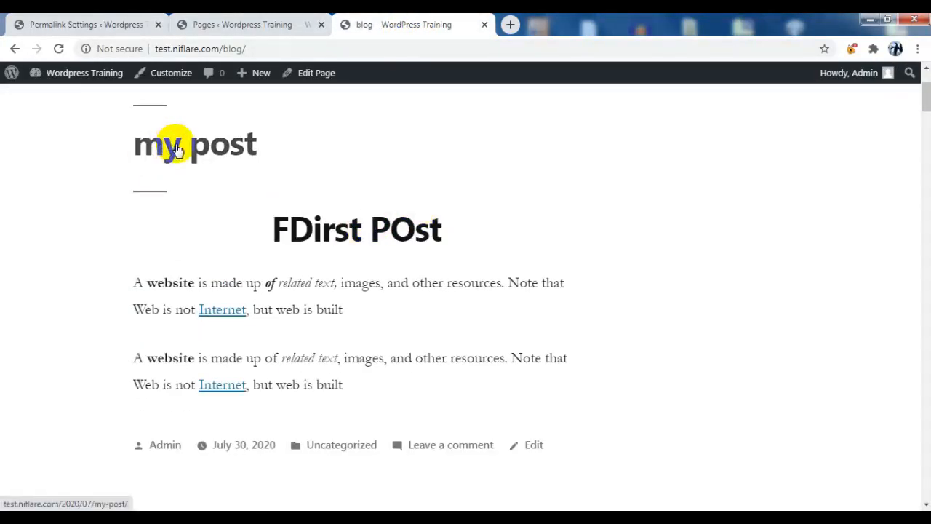
{"action": "scroll", "coordinate": [385, 264], "scroll_direction": "down", "scroll_amount": 5}
Open 'My post title' to check its date-based /2020/07/ address, then return to Permalink Settings
{"action": "left_click", "coordinate": [293, 240]}
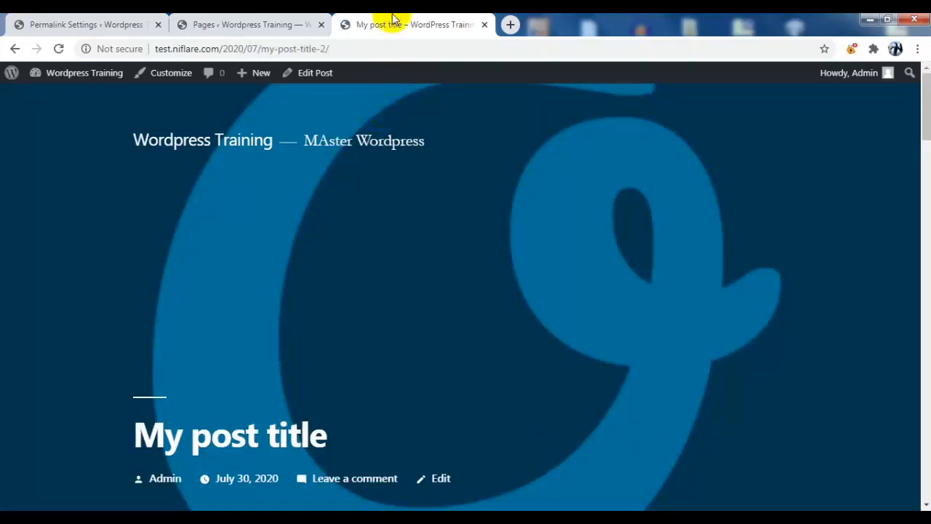
{"action": "double_click", "coordinate": [228, 49]}
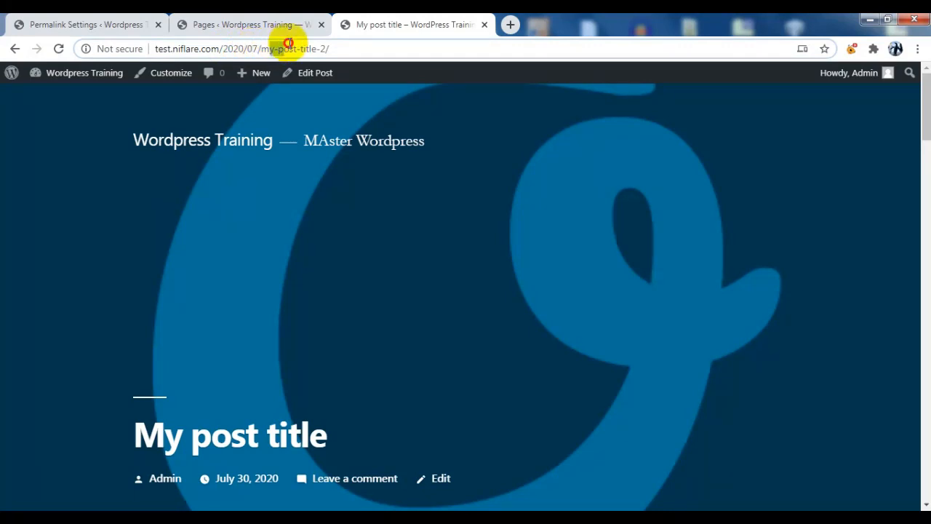
{"action": "left_click", "coordinate": [40, 22]}
{"action": "scroll", "coordinate": [614, 255], "scroll_direction": "down", "scroll_amount": 2}
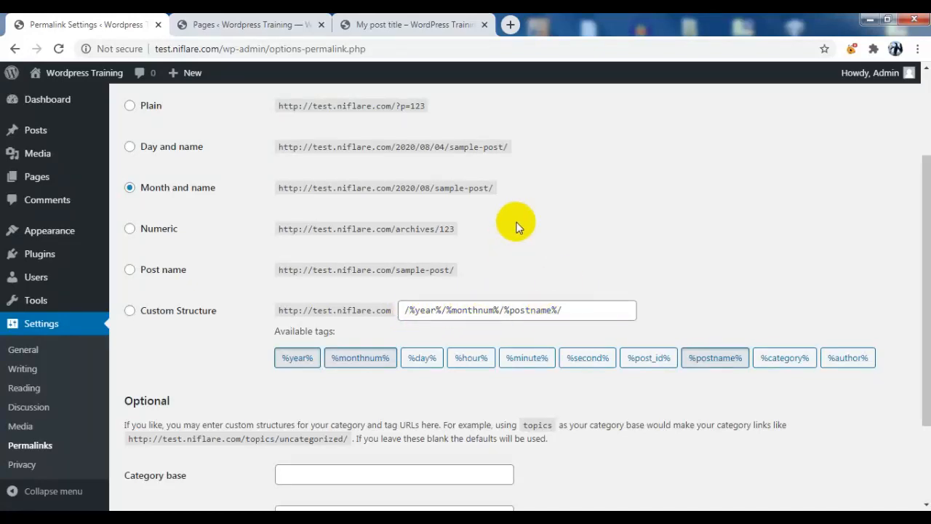
{"action": "scroll", "coordinate": [515, 227], "scroll_direction": "down", "scroll_amount": 1}
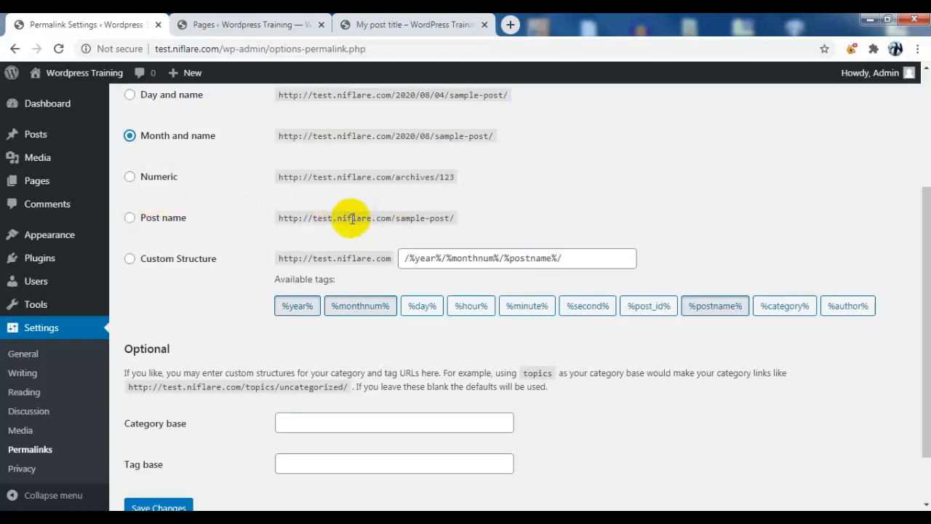
Select the Post name permalink structure and save it
{"action": "left_click", "coordinate": [129, 218]}
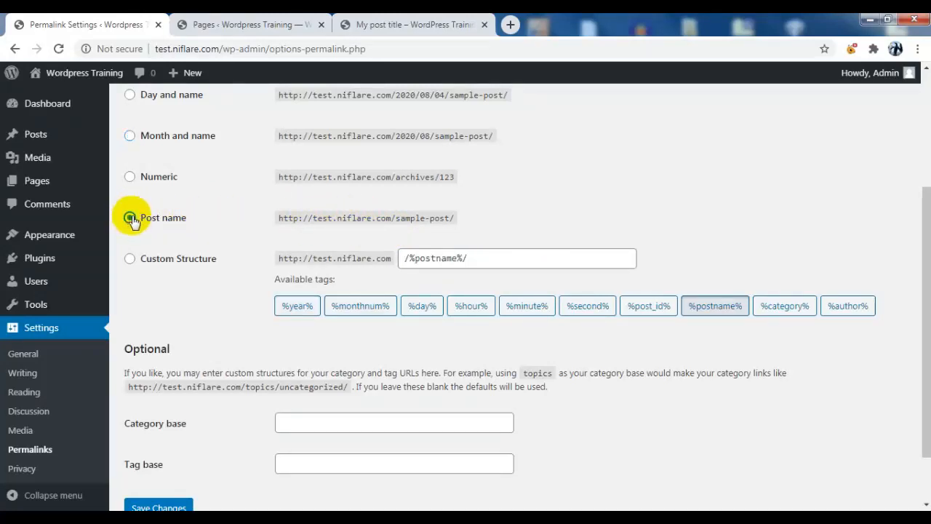
{"action": "scroll", "coordinate": [181, 218], "scroll_direction": "down", "scroll_amount": 1}
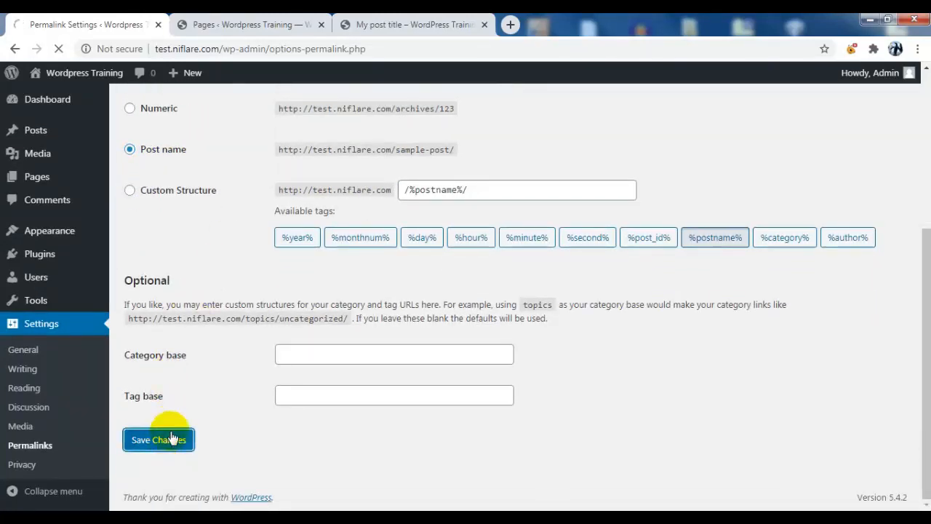
{"action": "left_click", "coordinate": [404, 24]}
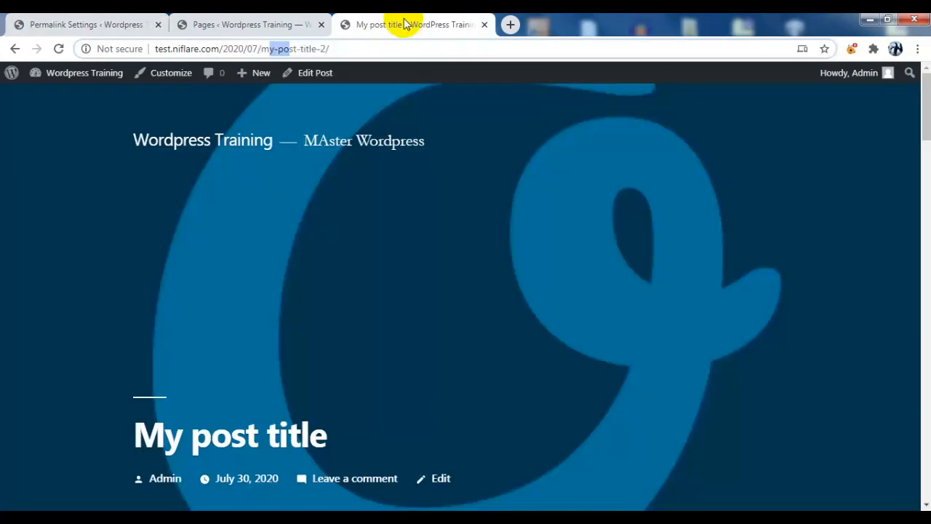
Reload the blog and open 'My post title' to confirm its address is /my-post-title-2/
{"action": "left_click", "coordinate": [16, 48]}
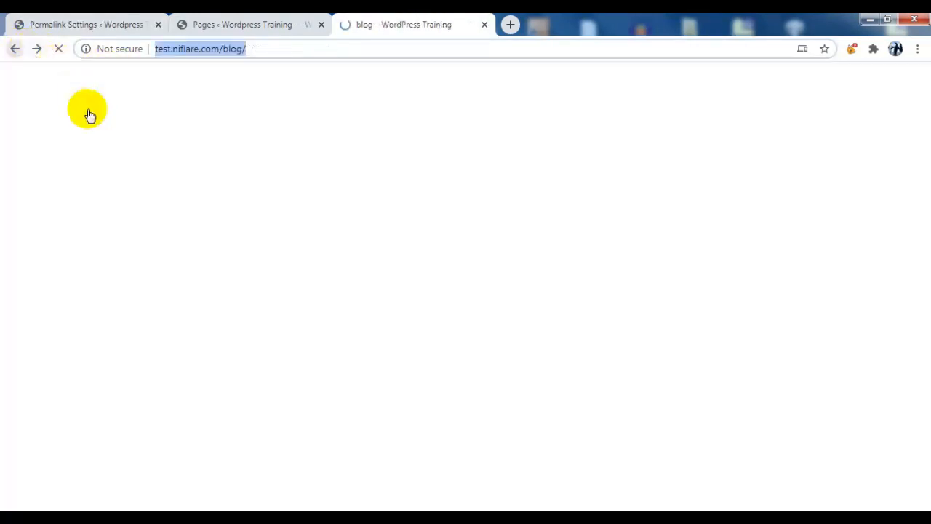
{"action": "scroll", "coordinate": [437, 203], "scroll_direction": "down", "scroll_amount": 3}
{"action": "left_click", "coordinate": [58, 48]}
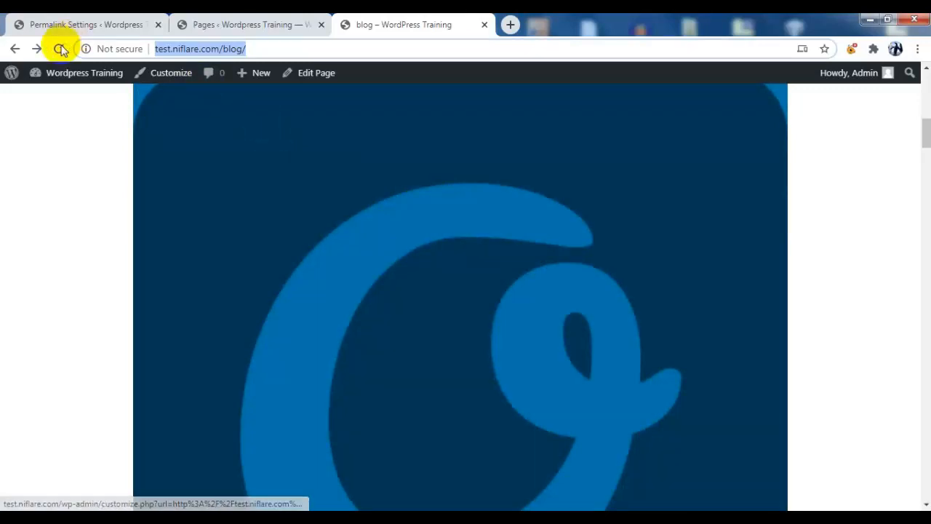
{"action": "scroll", "coordinate": [353, 125], "scroll_direction": "up", "scroll_amount": 3}
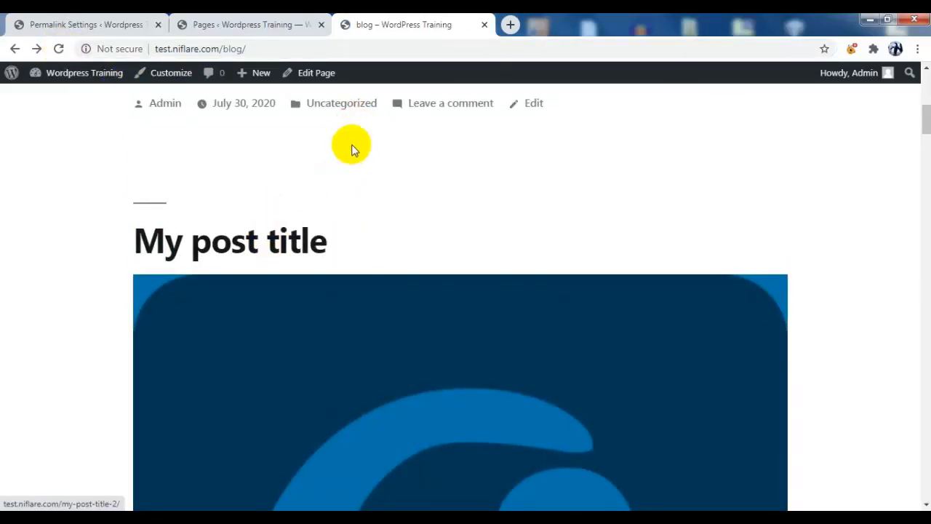
{"action": "left_click", "coordinate": [270, 239]}
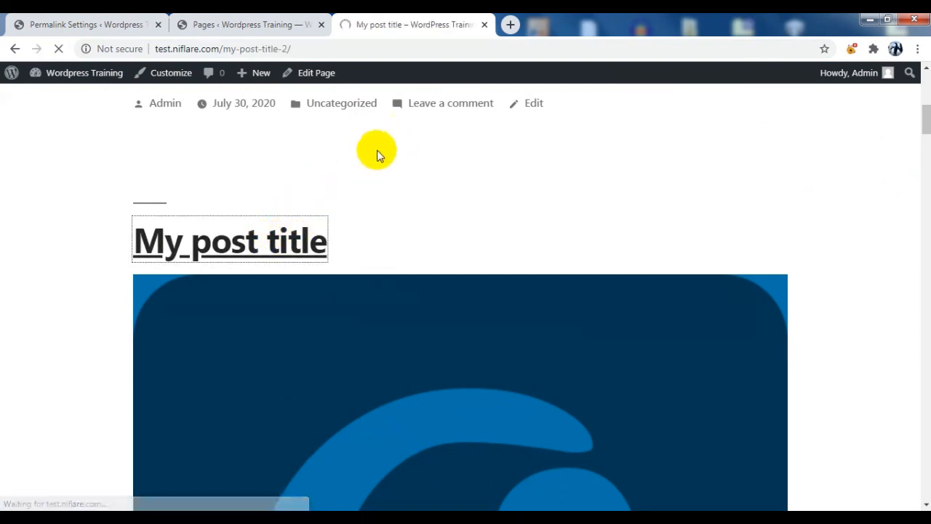
{"action": "scroll", "coordinate": [422, 198], "scroll_direction": "down", "scroll_amount": 4}
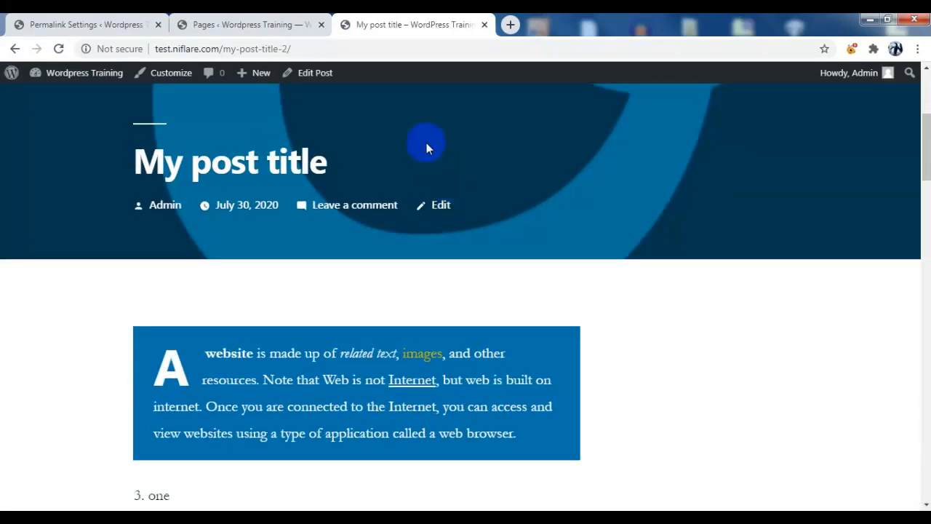
{"action": "scroll", "coordinate": [439, 168], "scroll_direction": "up", "scroll_amount": 2}
{"action": "left_click", "coordinate": [305, 46]}
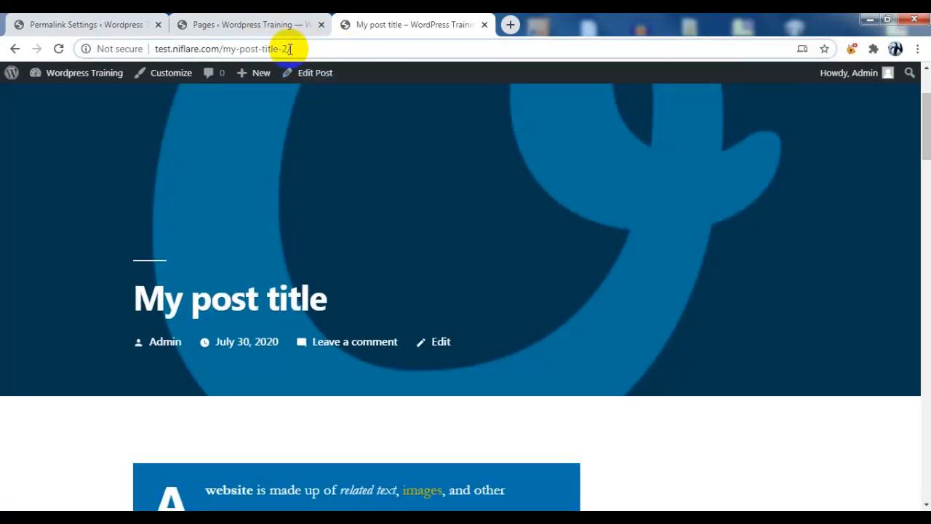
{"action": "left_click_drag", "start_coordinate": [280, 48], "coordinate": [233, 48]}
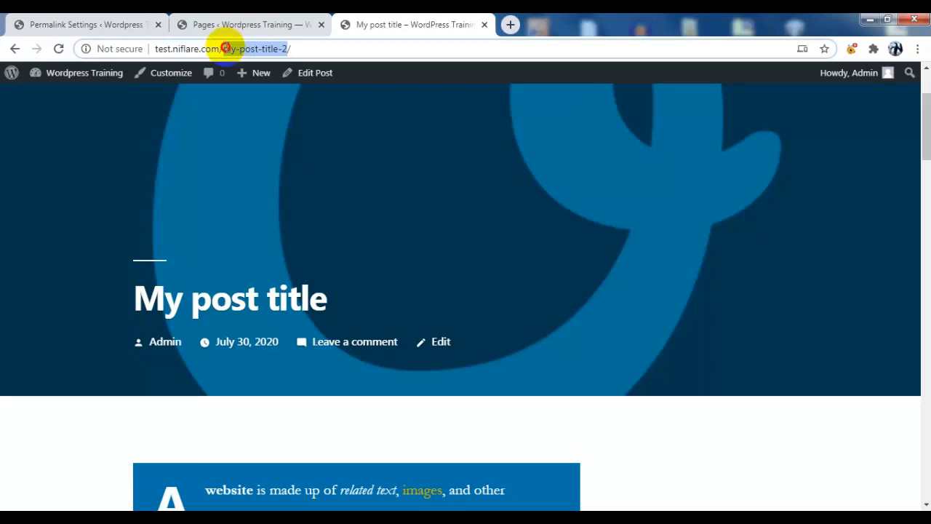
{"action": "left_click", "coordinate": [109, 25]}
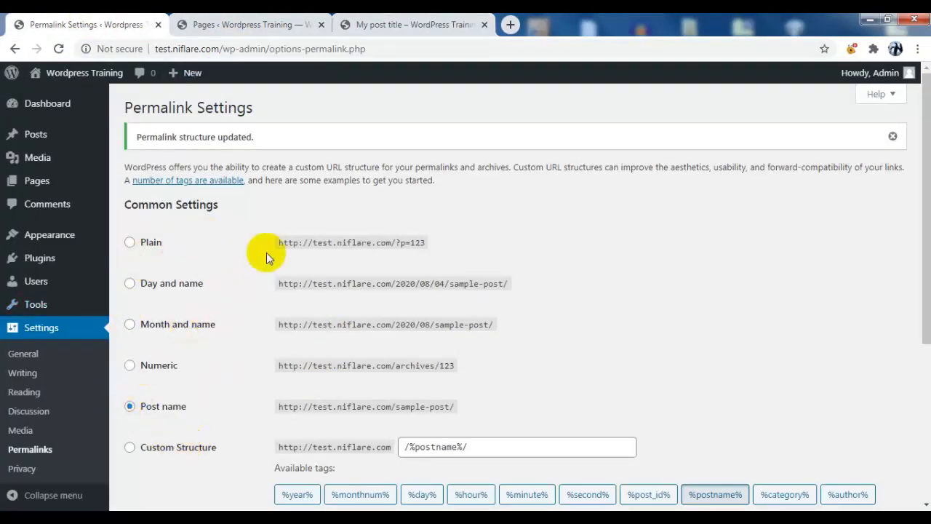
Replace the structure with a custom one built from the %hour% and %postname% tags, and save
{"action": "scroll", "coordinate": [520, 268], "scroll_direction": "down", "scroll_amount": 2}
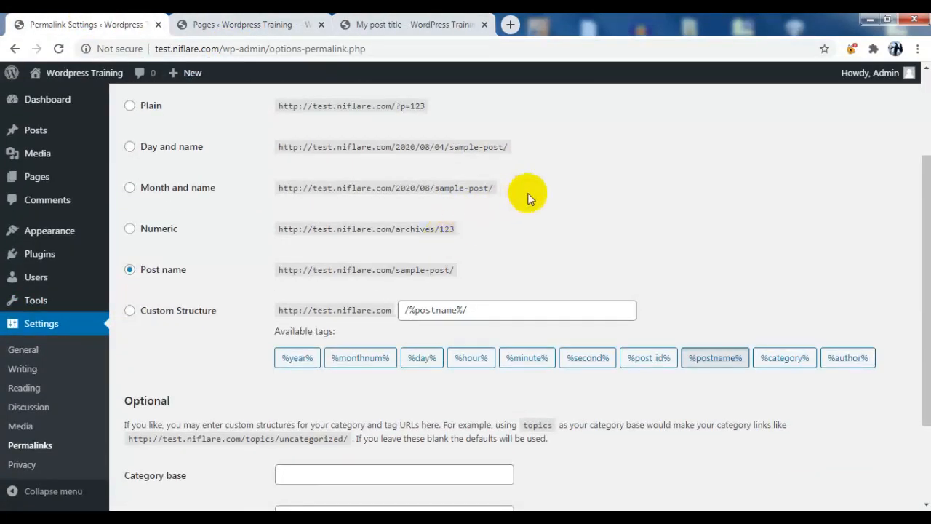
{"action": "left_click", "coordinate": [130, 312]}
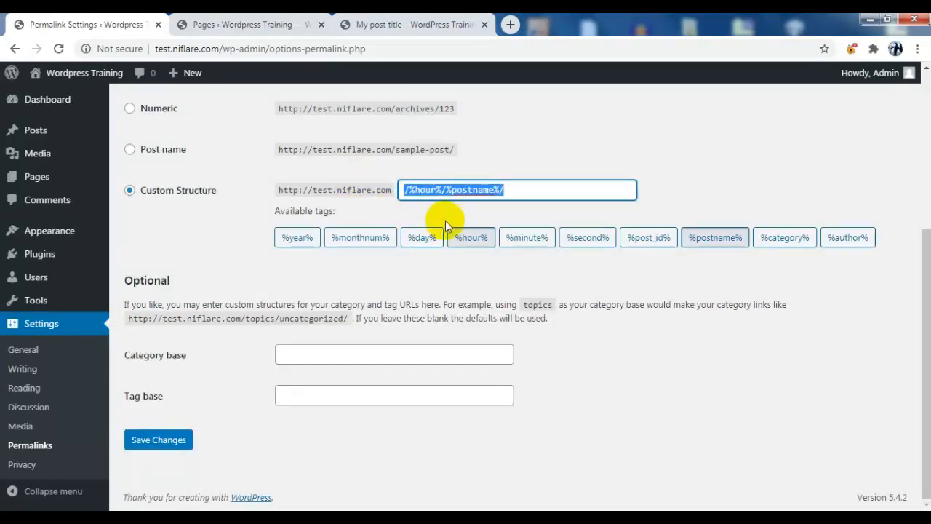
{"action": "key", "text": "BackSpace"}
{"action": "left_click", "coordinate": [466, 237]}
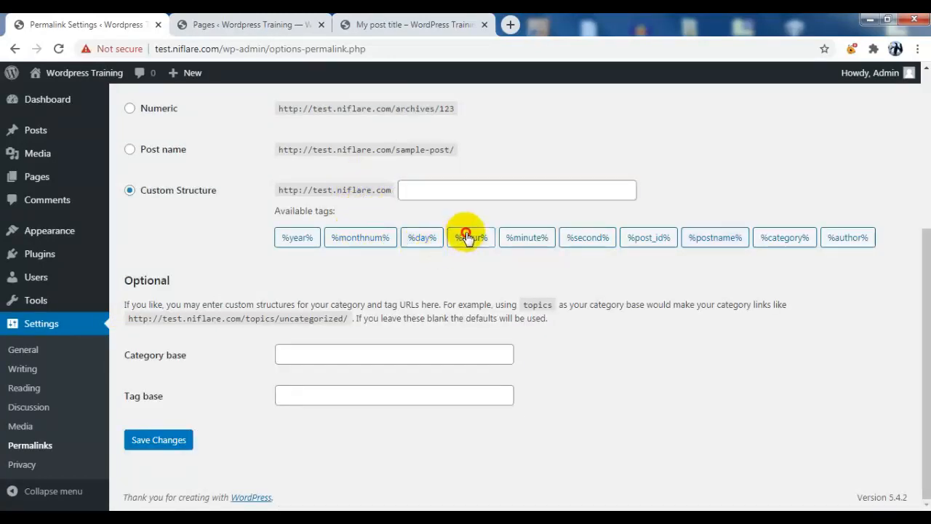
{"action": "left_click", "coordinate": [720, 237]}
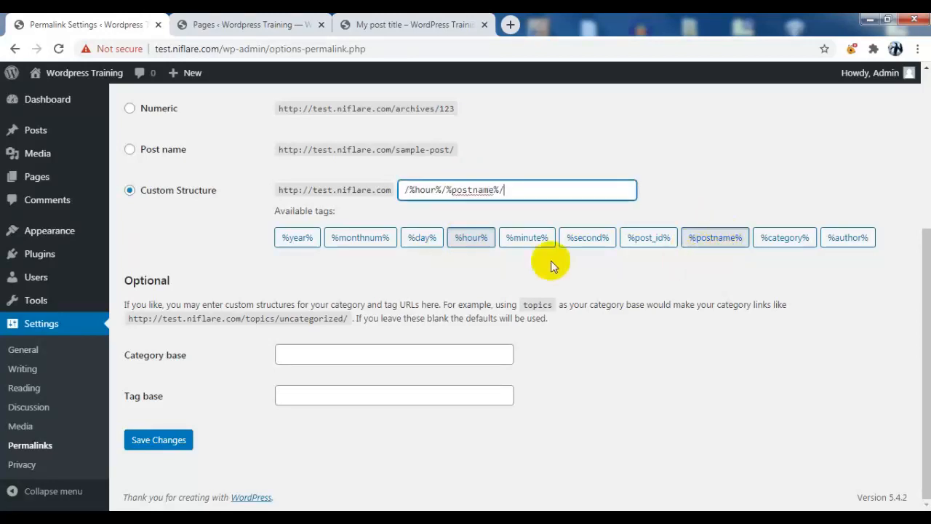
{"action": "left_click", "coordinate": [150, 443]}
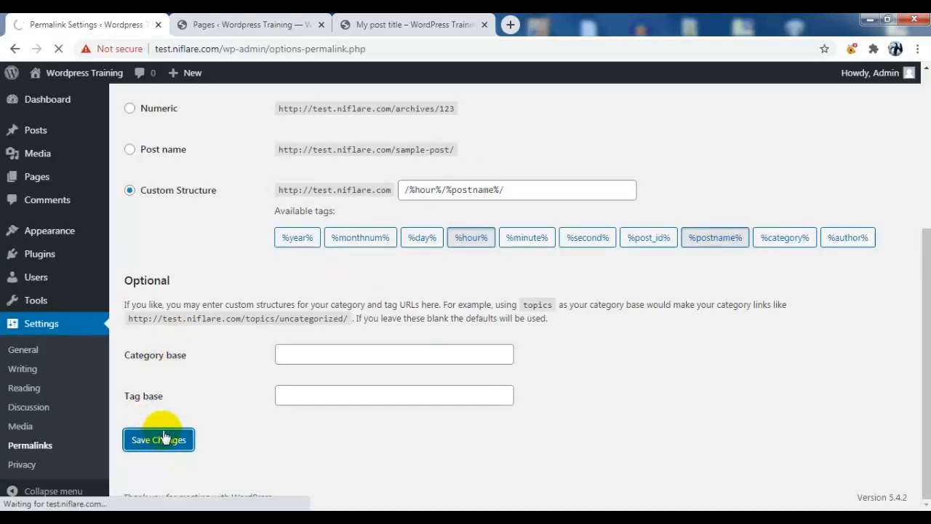
{"action": "left_click", "coordinate": [348, 25]}
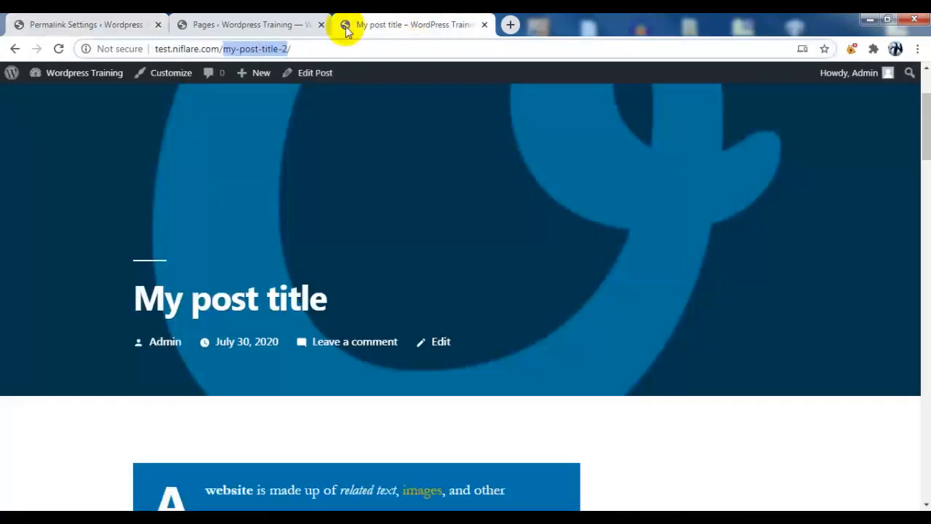
Reload the blog, open 'My post title' at /15/my-post-title-2/, then return to Permalink Settings
{"action": "left_click", "coordinate": [15, 49]}
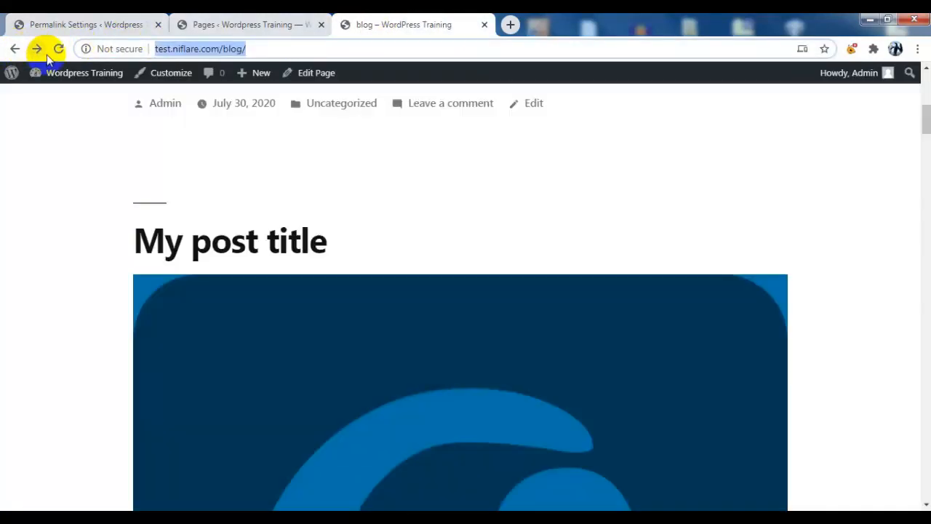
{"action": "left_click", "coordinate": [61, 48]}
{"action": "scroll", "coordinate": [480, 168], "scroll_direction": "down", "scroll_amount": 6}
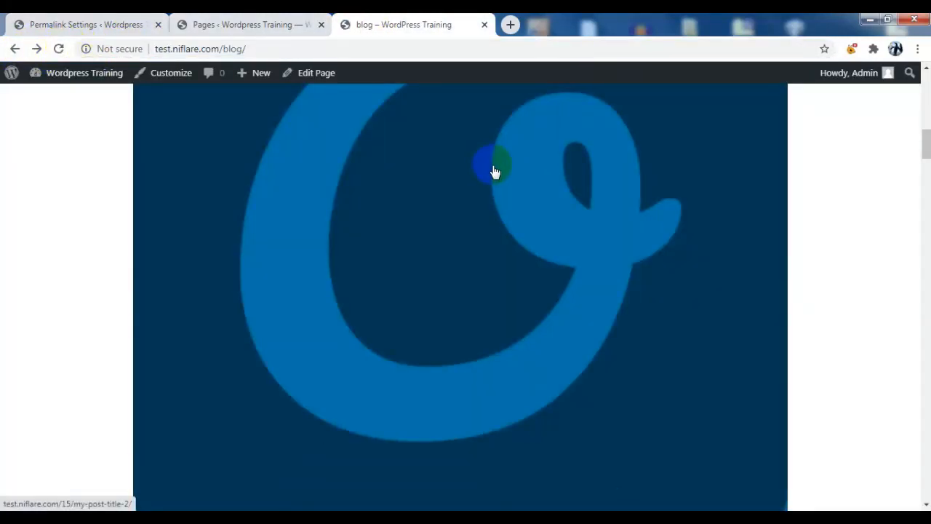
{"action": "scroll", "coordinate": [506, 205], "scroll_direction": "up", "scroll_amount": 5}
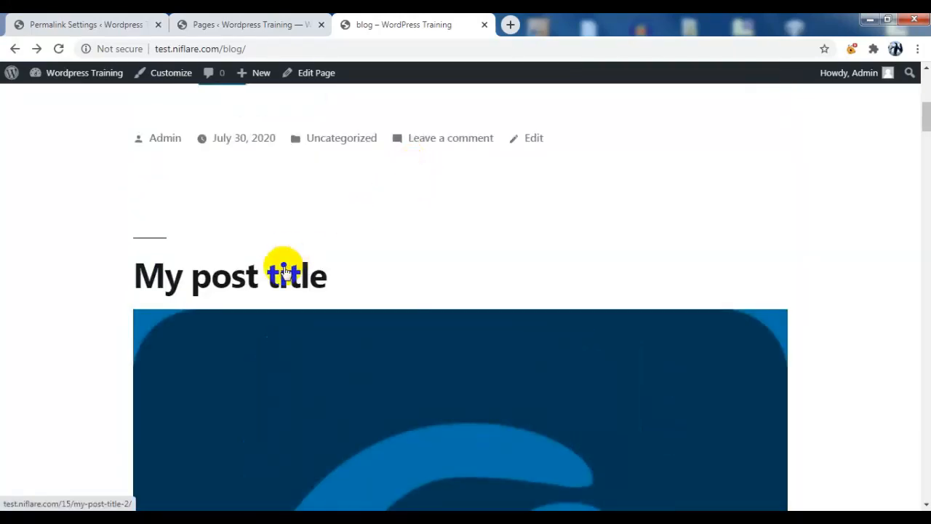
{"action": "left_click", "coordinate": [276, 278]}
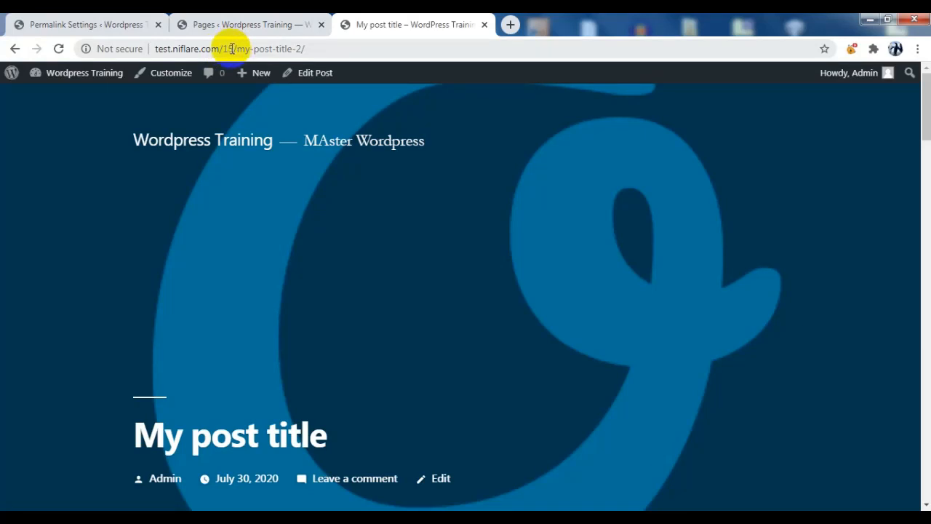
{"action": "left_click", "coordinate": [114, 29]}
{"action": "scroll", "coordinate": [175, 276], "scroll_direction": "down", "scroll_amount": 1}
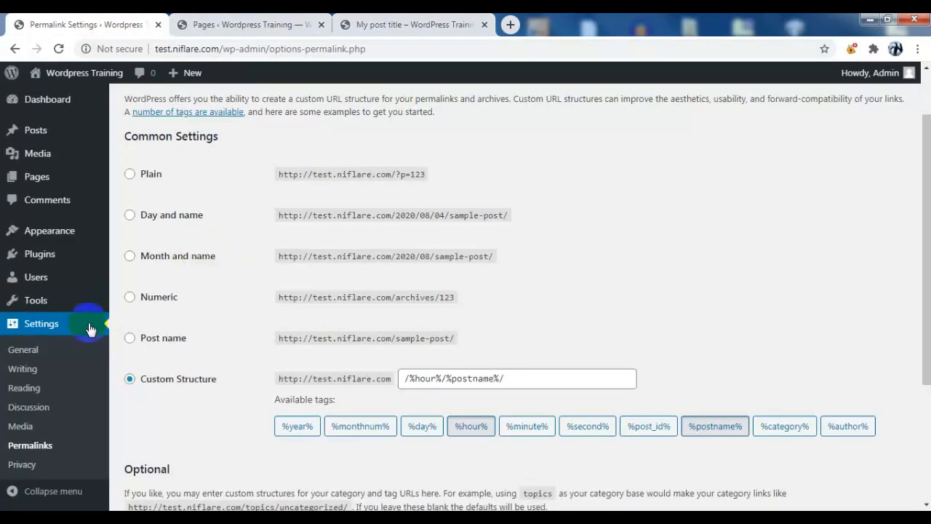
Select the Post name permalink structure and save the setting
{"action": "left_click", "coordinate": [128, 339]}
{"action": "scroll", "coordinate": [509, 249], "scroll_direction": "down", "scroll_amount": 3}
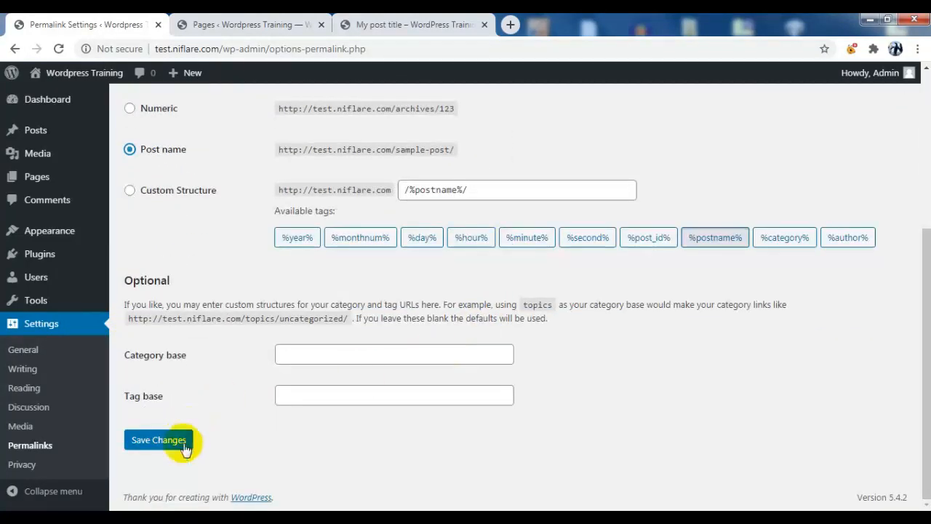
{"action": "left_click", "coordinate": [158, 440]}
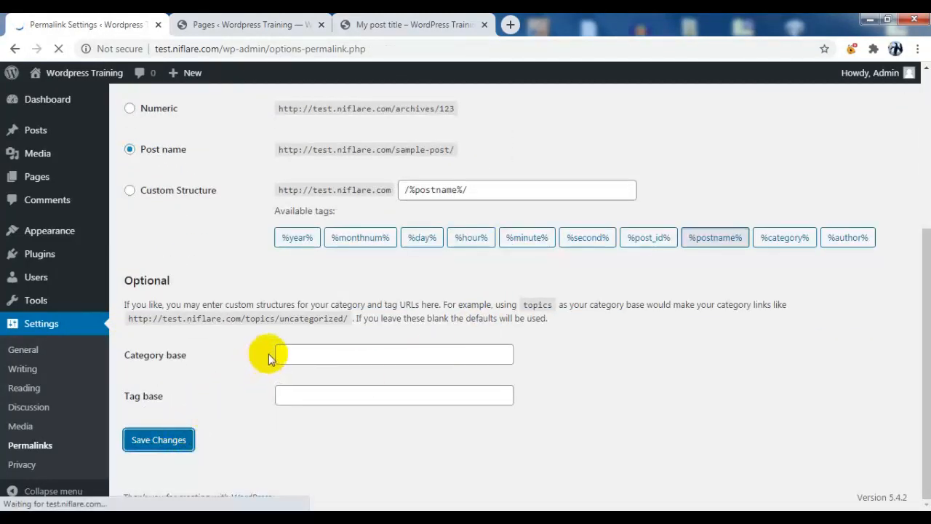
{"action": "scroll", "coordinate": [171, 255], "scroll_direction": "down", "scroll_amount": 4}
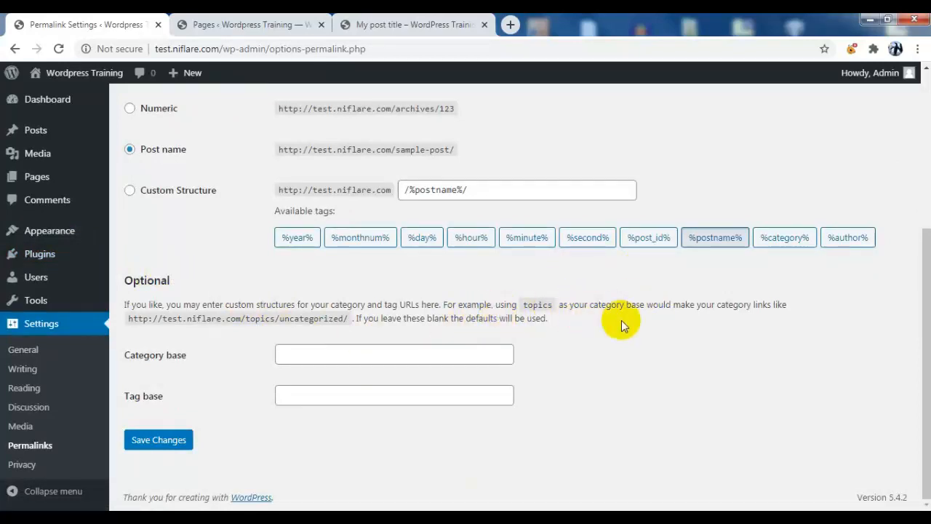
On the live site, return to the blog page and scroll to the Categories widget
{"action": "left_click", "coordinate": [413, 25]}
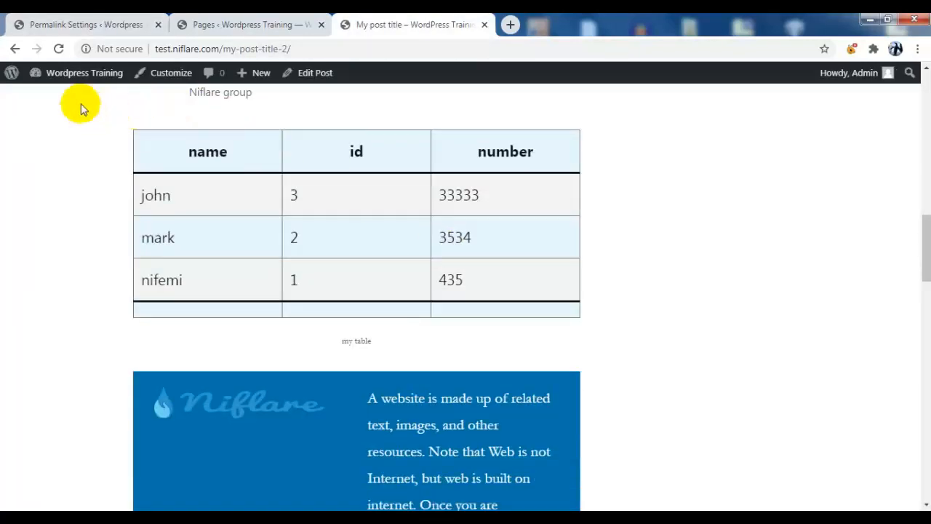
{"action": "left_click", "coordinate": [16, 49]}
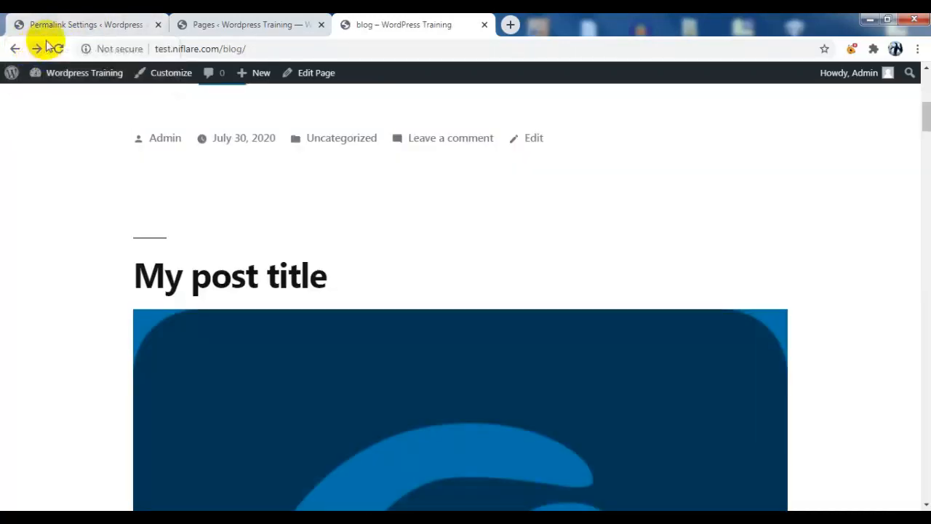
{"action": "scroll", "coordinate": [509, 376], "scroll_direction": "down", "scroll_amount": 3}
{"action": "scroll", "coordinate": [536, 348], "scroll_direction": "down", "scroll_amount": 5}
{"action": "left_click_drag", "start_coordinate": [922, 161], "coordinate": [928, 354]}
{"action": "scroll", "coordinate": [631, 307], "scroll_direction": "down", "scroll_amount": 10}
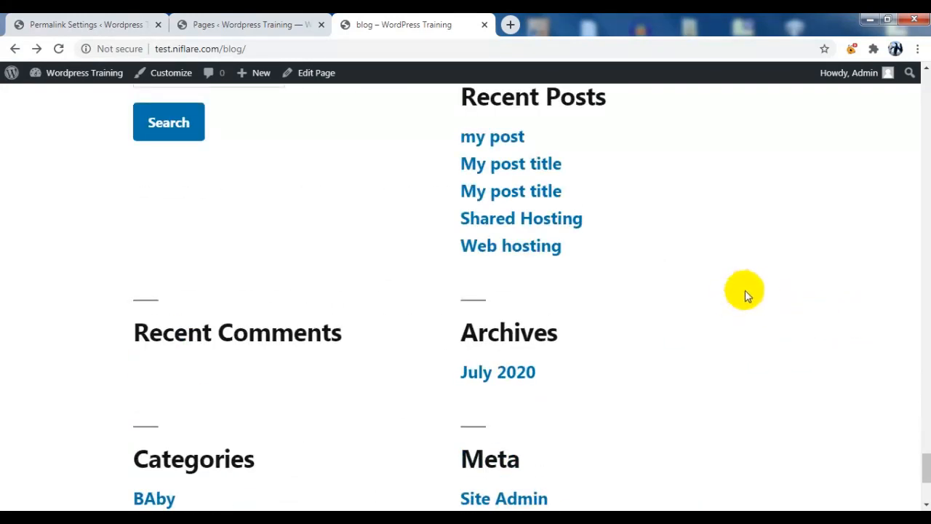
{"action": "scroll", "coordinate": [745, 290], "scroll_direction": "up", "scroll_amount": 1}
{"action": "scroll", "coordinate": [745, 290], "scroll_direction": "down", "scroll_amount": 3}
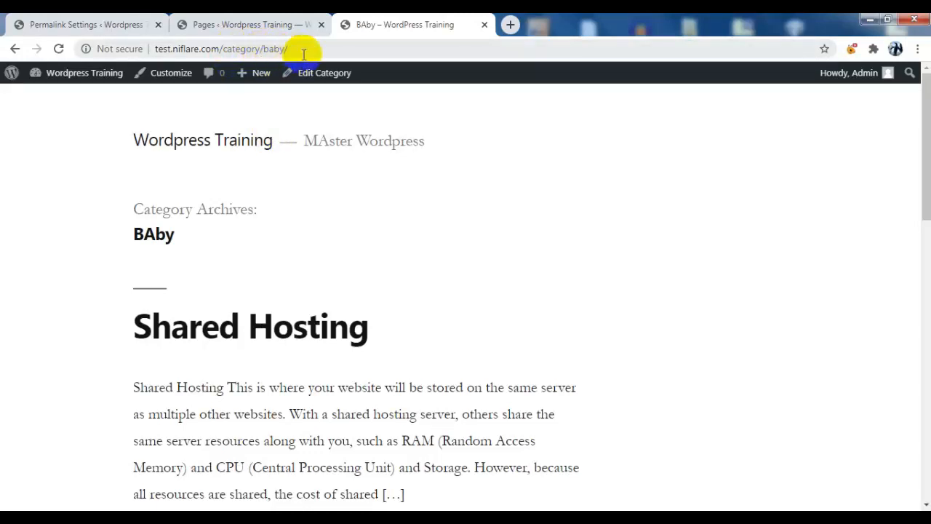
{"action": "scroll", "coordinate": [504, 306], "scroll_direction": "down", "scroll_amount": 4}
{"action": "scroll", "coordinate": [381, 237], "scroll_direction": "up", "scroll_amount": 4}
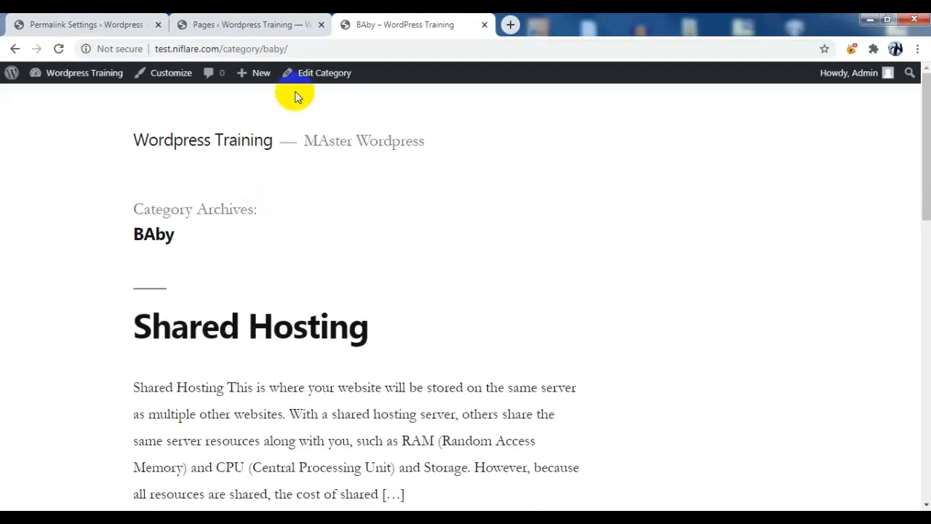
Save 'article' as the category base and reload the BAby archive to confirm /article/baby/
{"action": "left_click", "coordinate": [120, 24]}
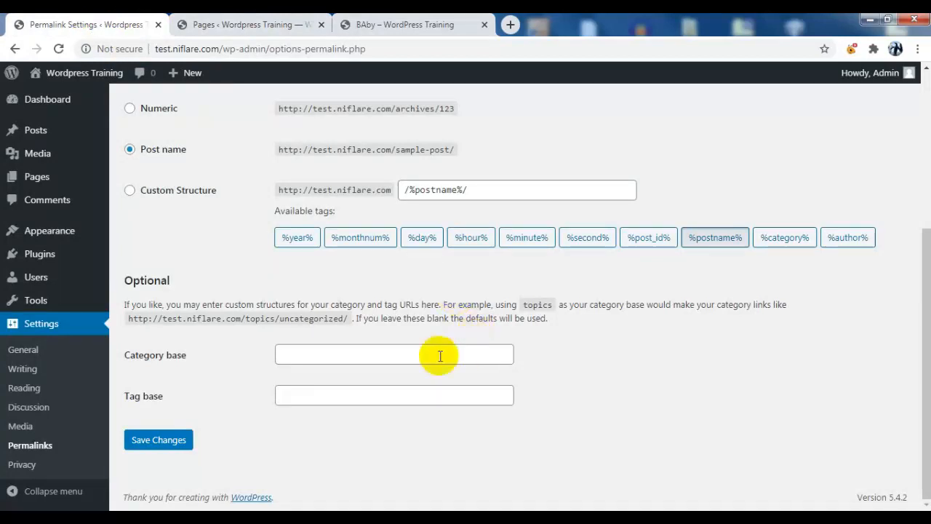
{"action": "type", "text": "article"}
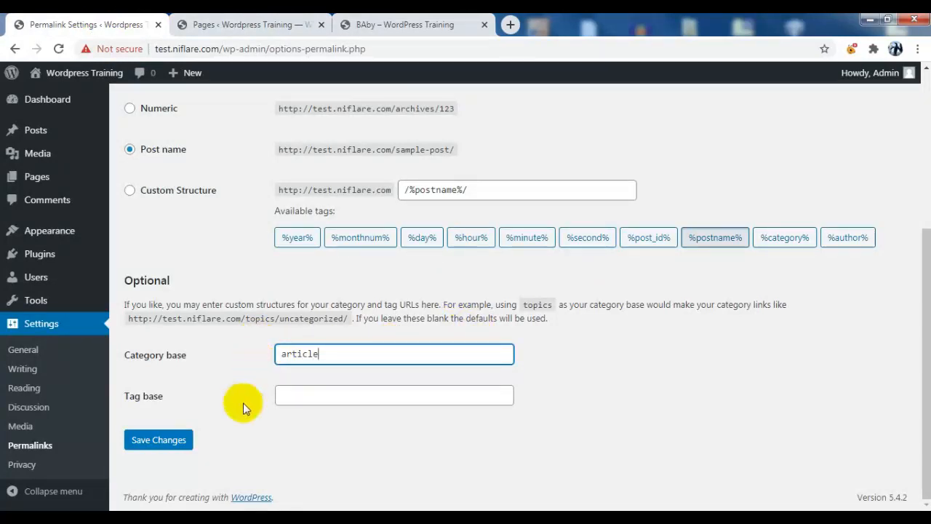
{"action": "left_click", "coordinate": [160, 440]}
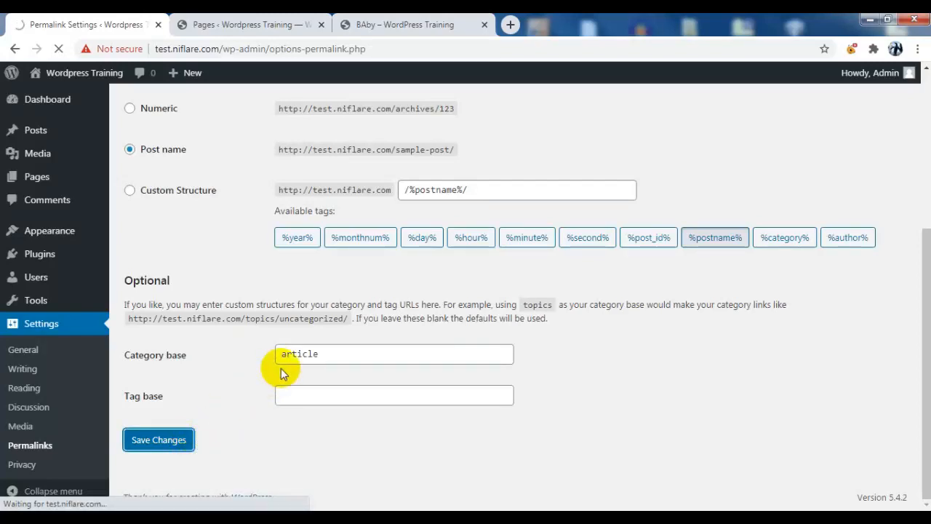
{"action": "left_click", "coordinate": [412, 25]}
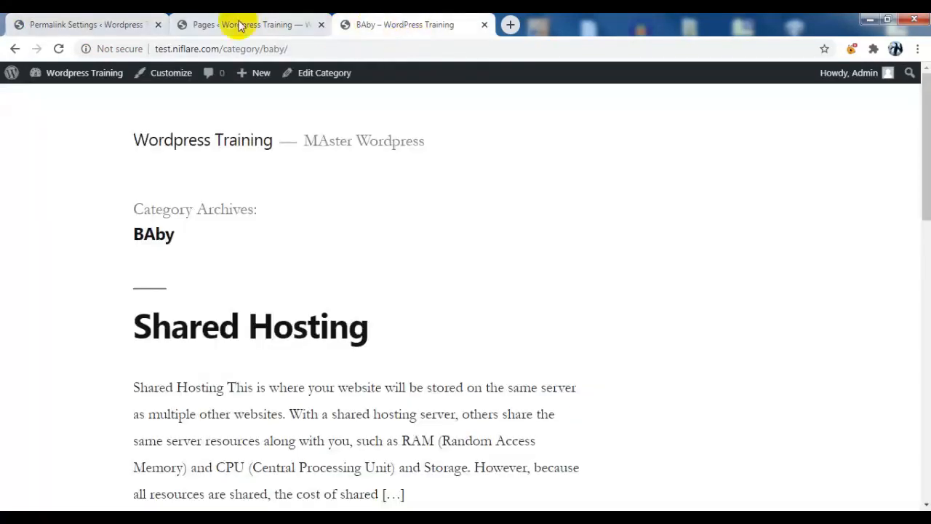
{"action": "left_click", "coordinate": [64, 50]}
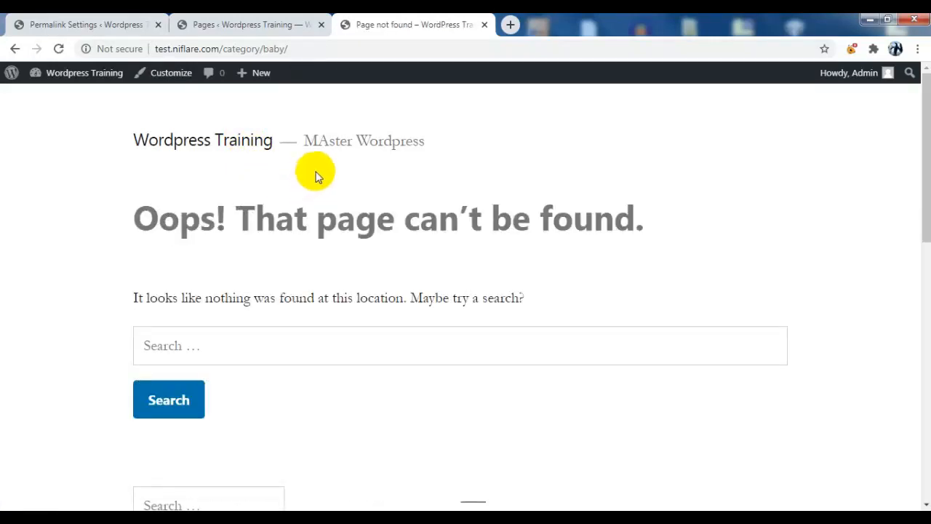
{"action": "scroll", "coordinate": [485, 312], "scroll_direction": "down", "scroll_amount": 8}
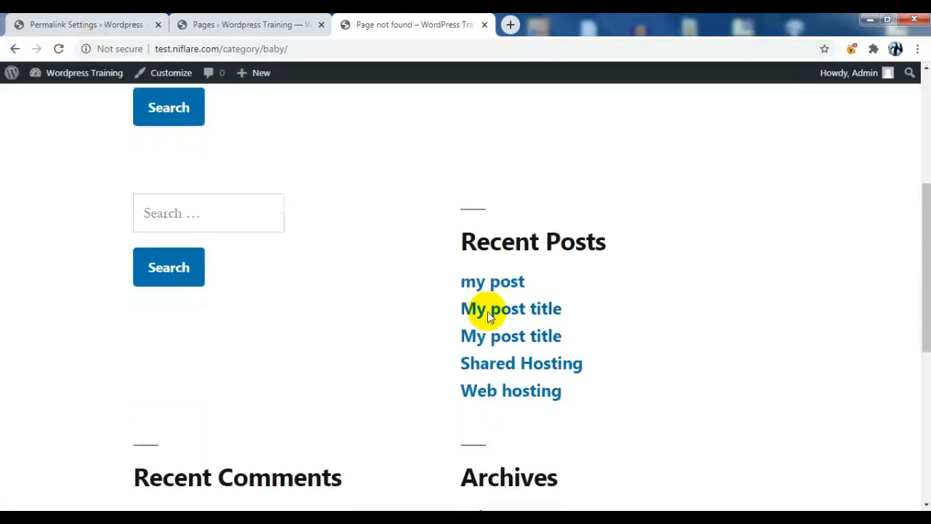
{"action": "scroll", "coordinate": [502, 294], "scroll_direction": "up", "scroll_amount": 2}
{"action": "scroll", "coordinate": [509, 284], "scroll_direction": "down", "scroll_amount": 4}
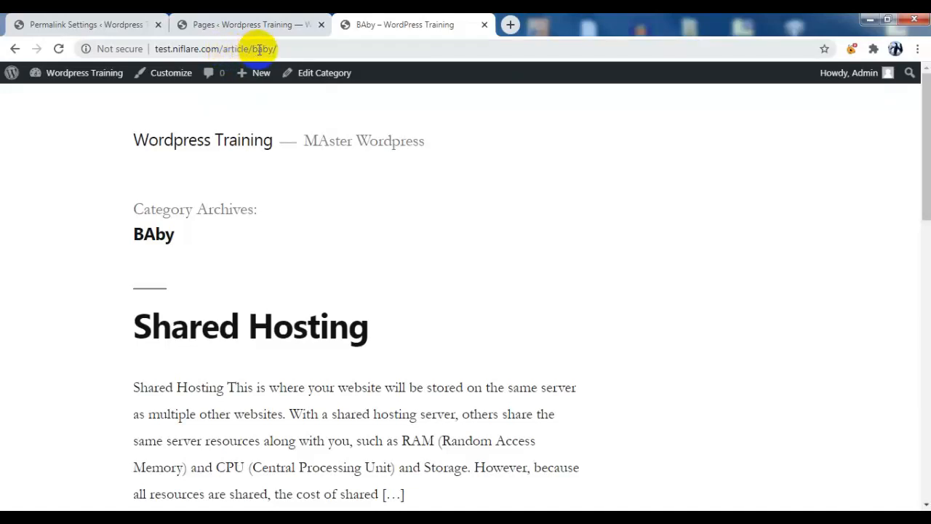
Back in Permalink Settings, select the 'article' Category base text so it can be replaced with 'topic'
{"action": "left_click", "coordinate": [83, 25]}
{"action": "scroll", "coordinate": [465, 313], "scroll_direction": "down", "scroll_amount": 3}
{"action": "scroll", "coordinate": [487, 310], "scroll_direction": "down", "scroll_amount": 1}
{"action": "double_click", "coordinate": [273, 353]}
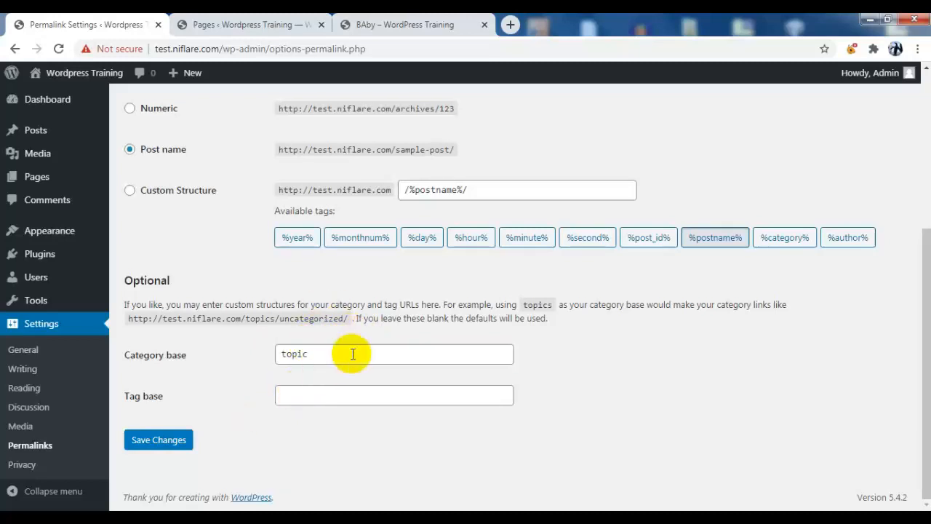
Save 'topic' as the category base and reload the BAby category archive
{"action": "left_click", "coordinate": [336, 353]}
{"action": "left_click", "coordinate": [154, 440]}
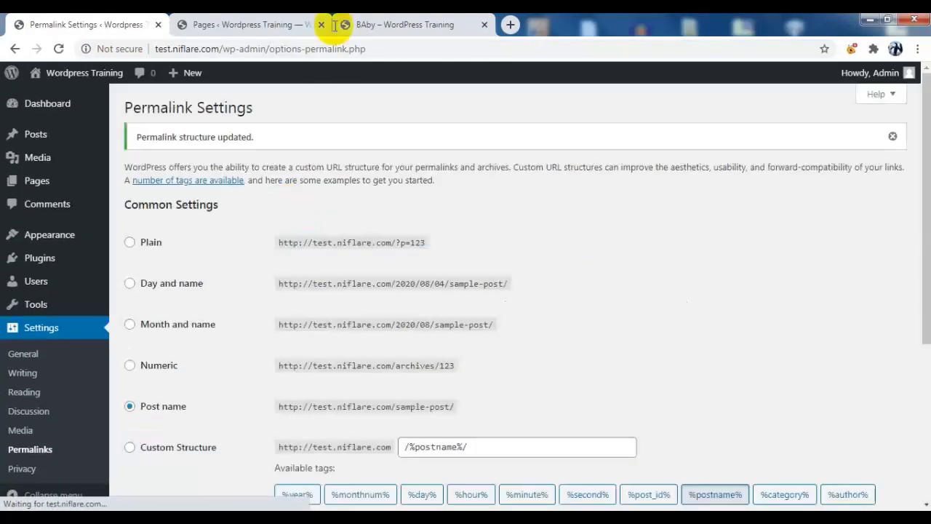
{"action": "left_click", "coordinate": [412, 19]}
{"action": "scroll", "coordinate": [817, 339], "scroll_direction": "down", "scroll_amount": 15}
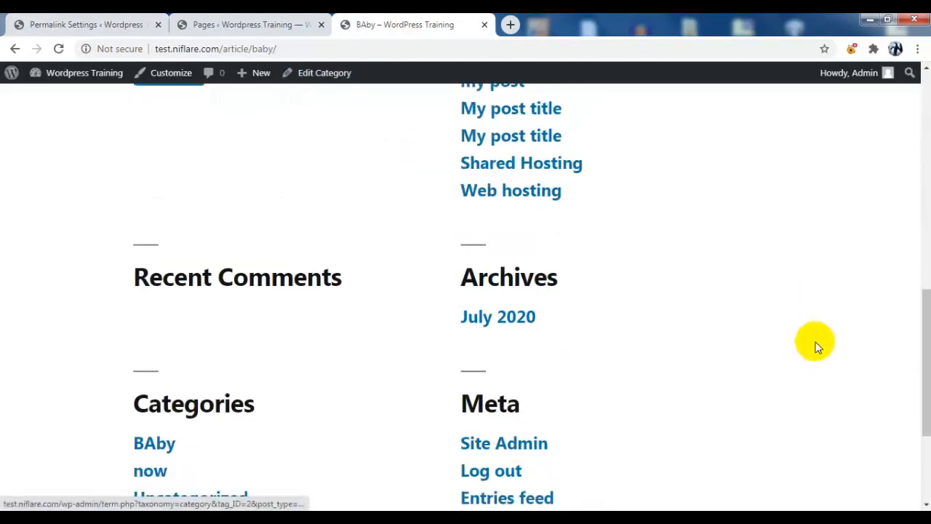
{"action": "left_click", "coordinate": [58, 49]}
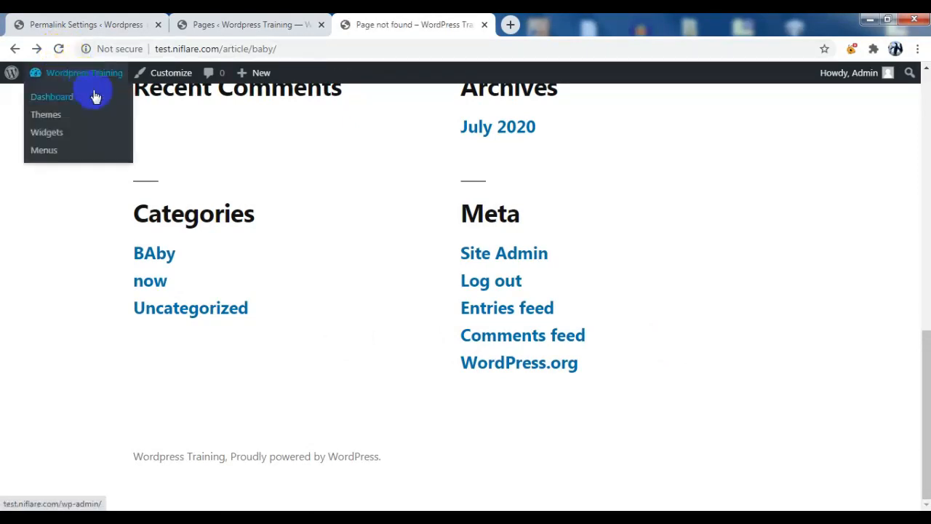
Open the 'now' category archive and verify its address is /topic/now/
{"action": "left_click", "coordinate": [160, 285]}
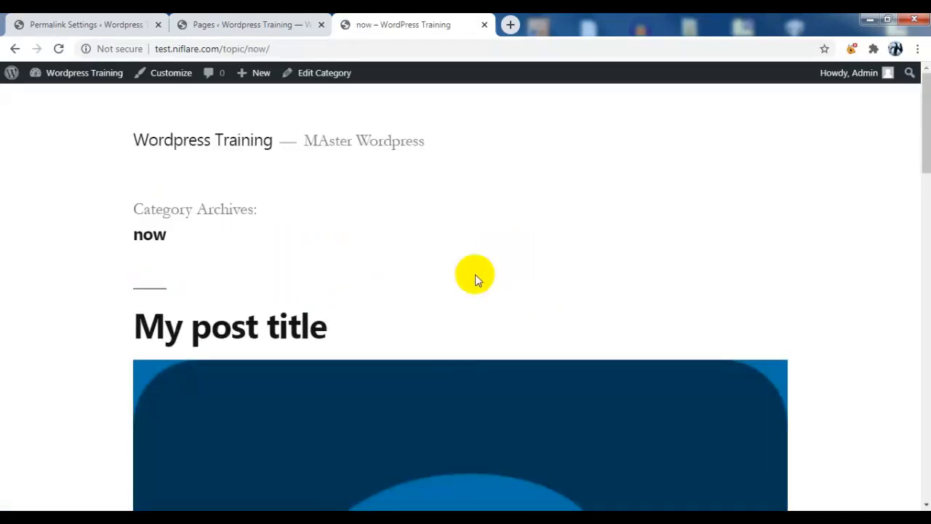
{"action": "scroll", "coordinate": [475, 274], "scroll_direction": "down", "scroll_amount": 12}
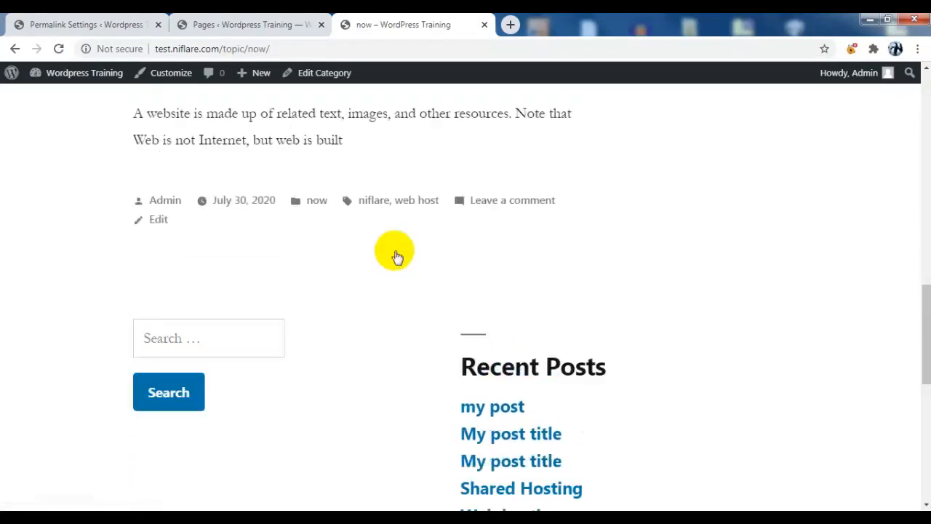
{"action": "scroll", "coordinate": [396, 256], "scroll_direction": "up", "scroll_amount": 5}
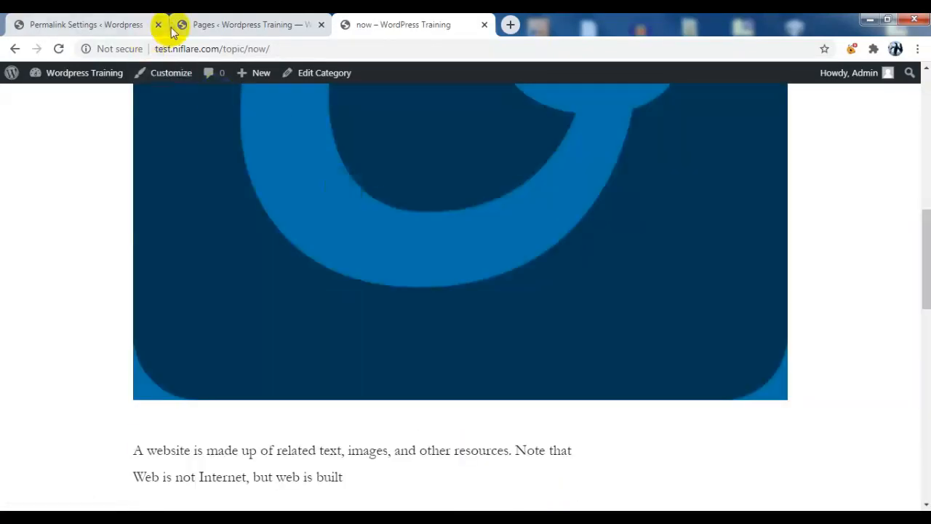
{"action": "left_click", "coordinate": [276, 46]}
{"action": "left_click", "coordinate": [280, 48]}
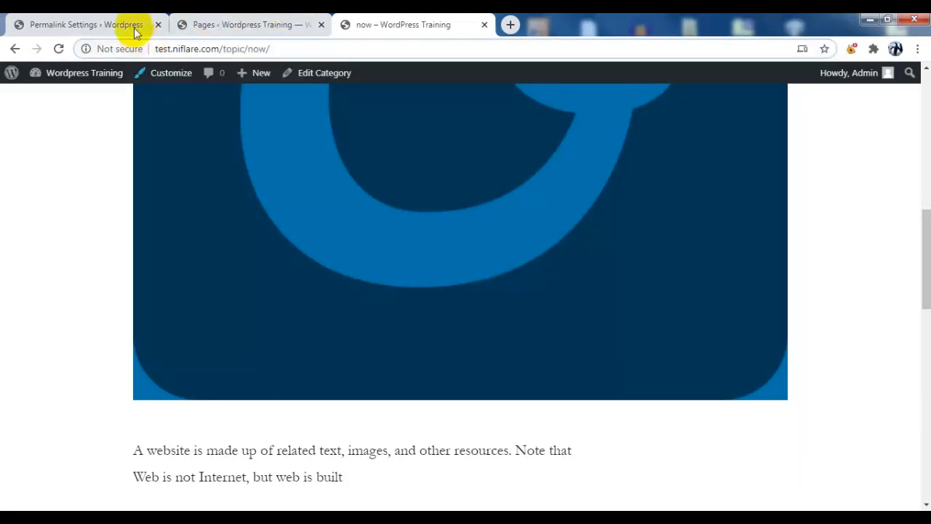
{"action": "left_click", "coordinate": [94, 25]}
{"action": "scroll", "coordinate": [192, 250], "scroll_direction": "down", "scroll_amount": 4}
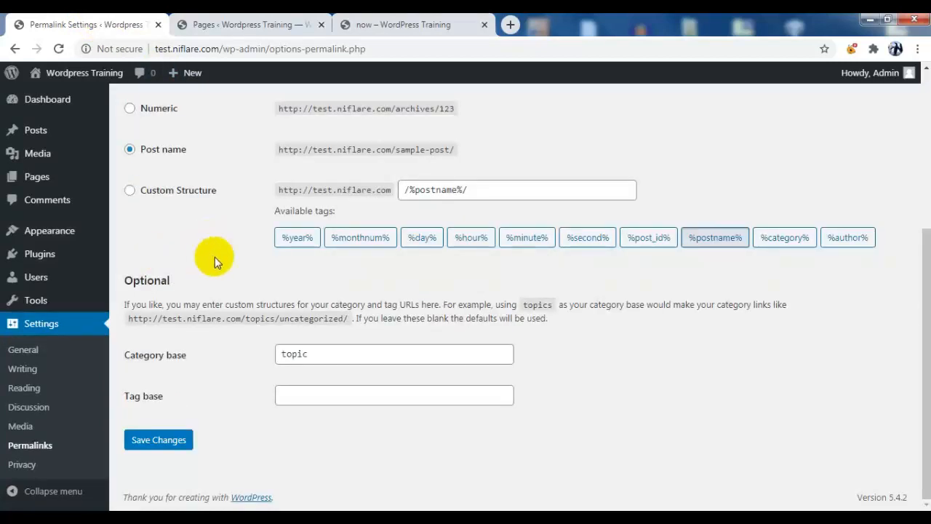
In Privacy Settings, choose the existing 'Privacy Policy' page as the site's privacy policy page
{"action": "left_click", "coordinate": [35, 465]}
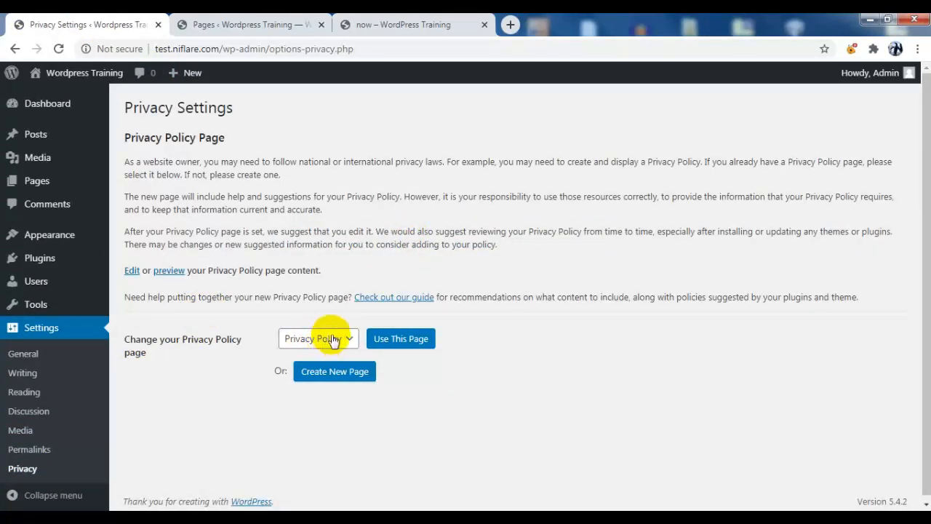
{"action": "left_click", "coordinate": [337, 341]}
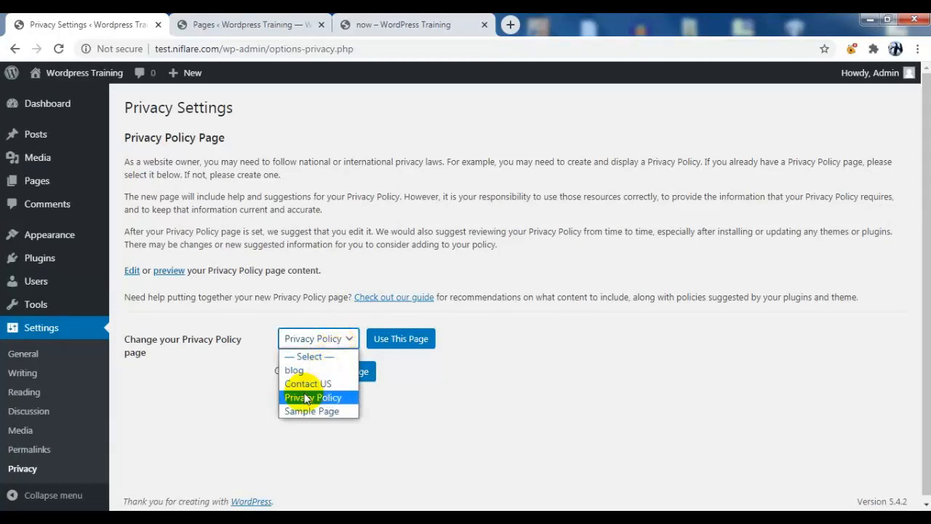
{"action": "left_click", "coordinate": [308, 398]}
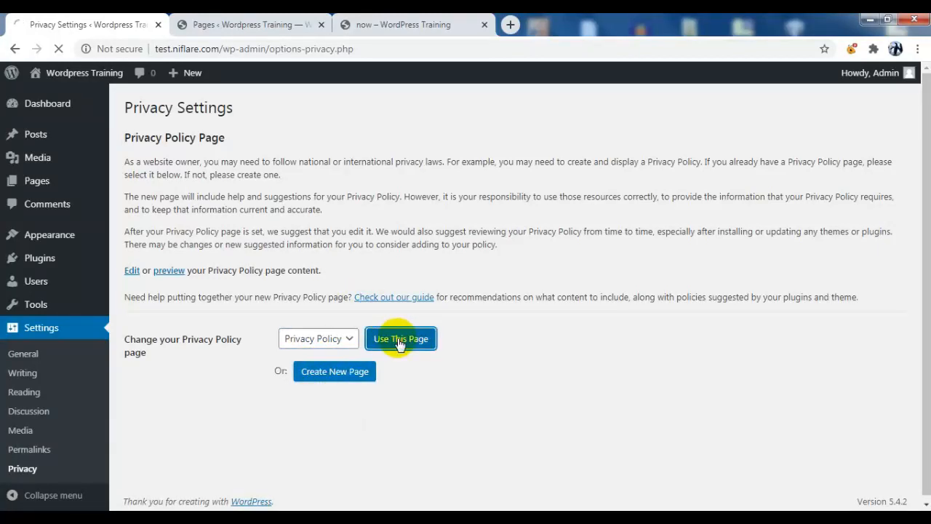